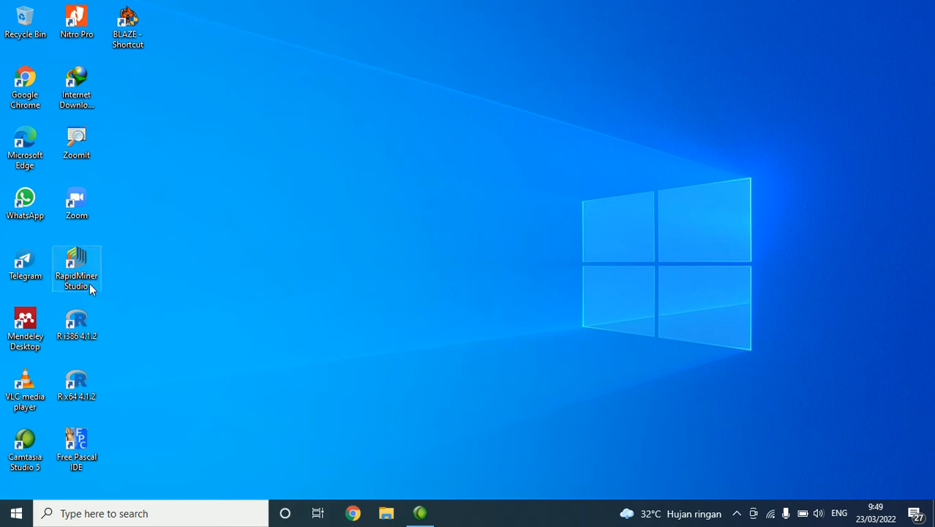
pyautogui.click(76, 139)
pyautogui.click(193, 159)
pyautogui.hotkey('ctrl', '2')
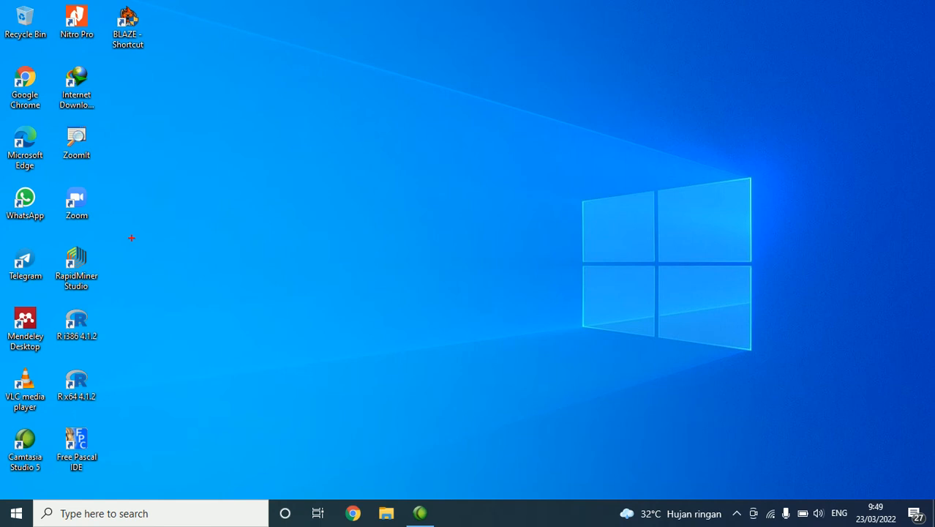
pyautogui.press('Escape')
pyautogui.hotkey('ctrl', '1')
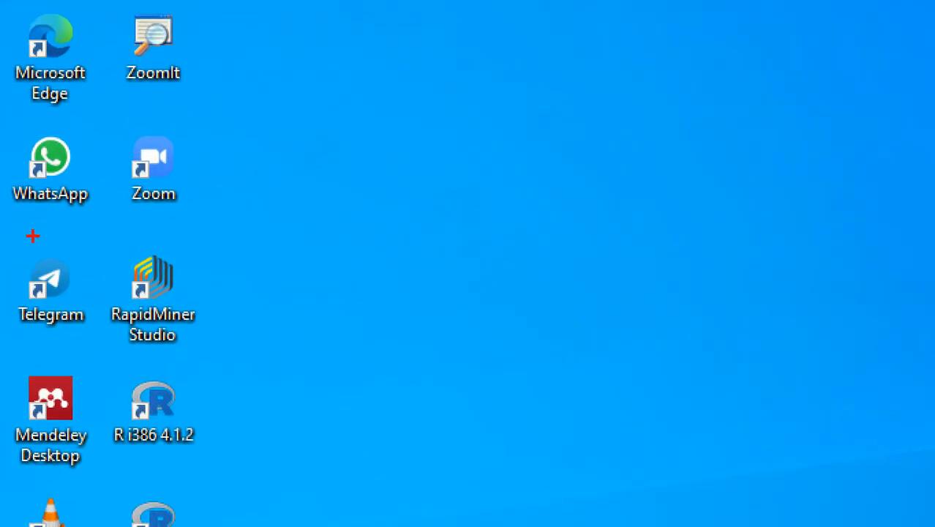
pyautogui.moveTo(153, 225)
pyautogui.mouseDown()
pyautogui.moveTo(110, 362)
pyautogui.moveTo(223, 227)
pyautogui.moveTo(106, 218)
pyautogui.mouseUp()
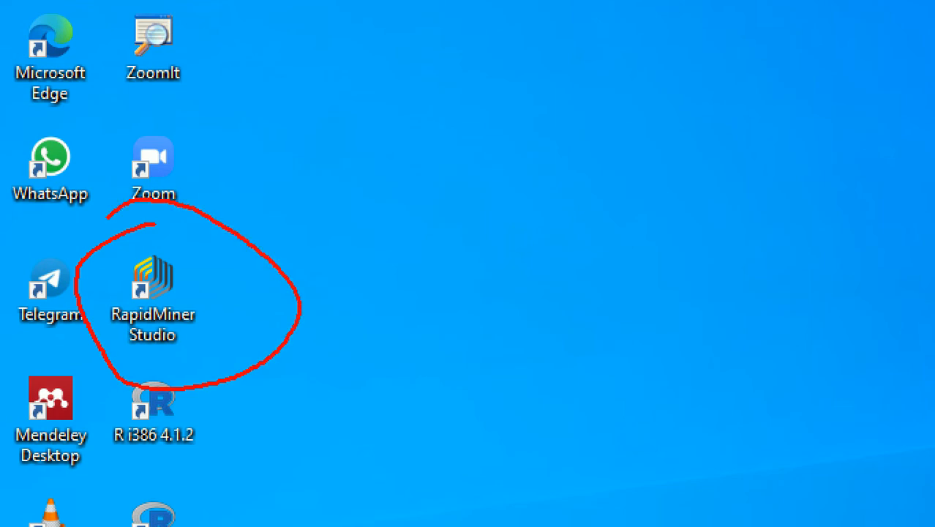
pyautogui.press('Escape')
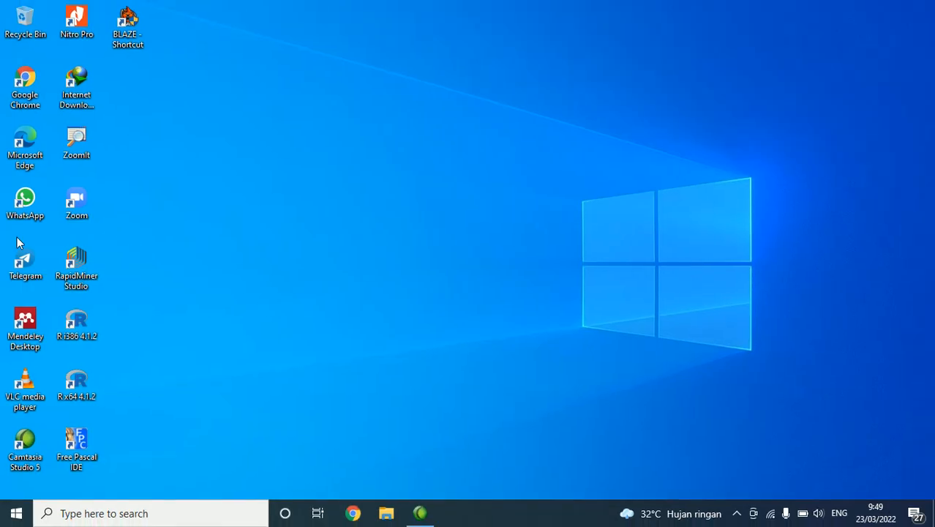
# Step: Launch RapidMiner Studio from the desktop, dismiss the virus protection notification and postpone the program update
pyautogui.doubleClick(87, 265)
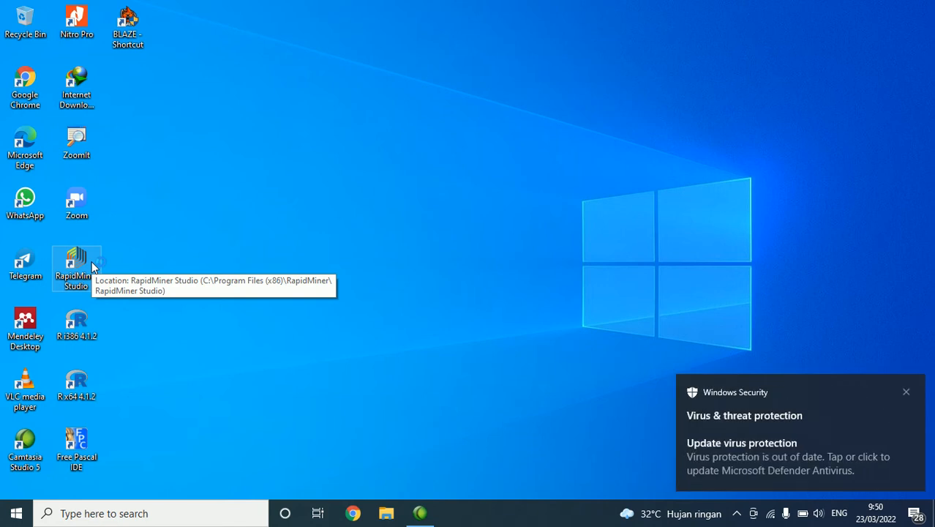
pyautogui.click(907, 394)
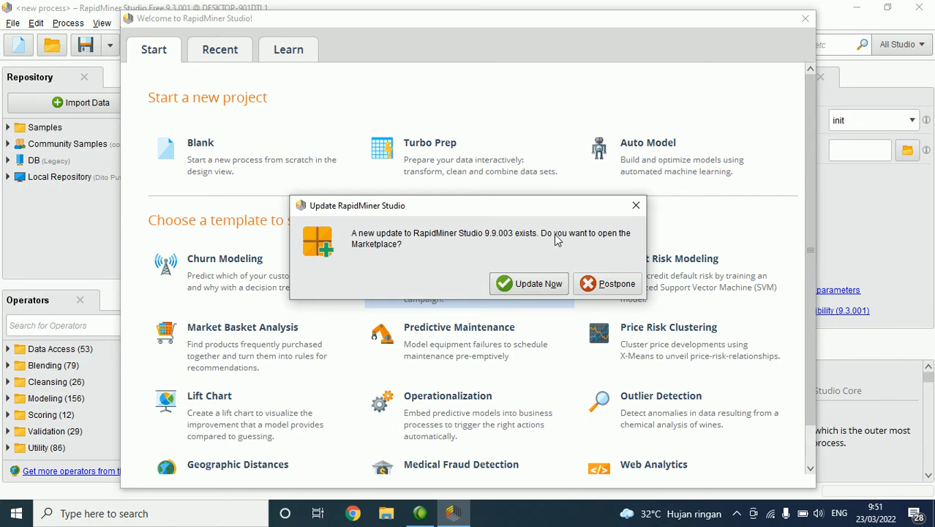
pyautogui.click(609, 284)
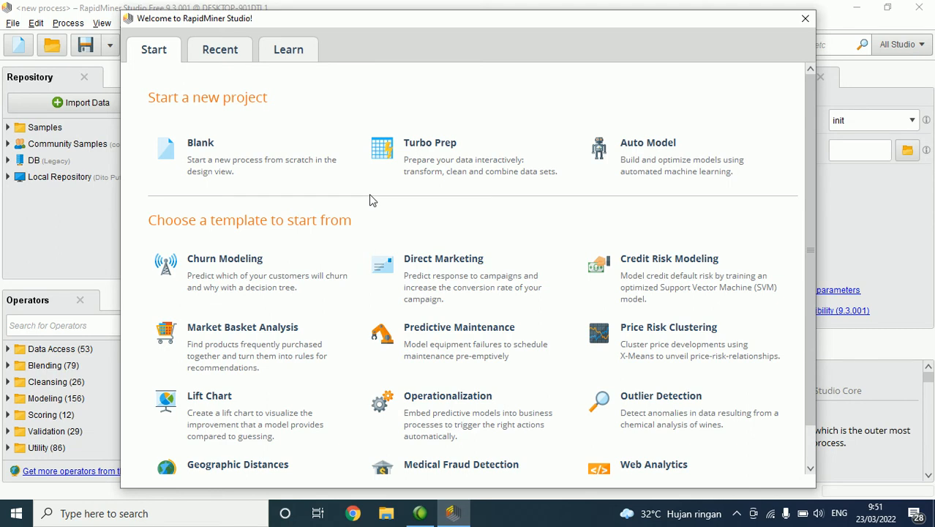
# Step: Look through the Recent, Learn and Start pages of the welcome window, including the list of process templates
pyautogui.moveTo(217, 115)
pyautogui.mouseDown()
pyautogui.moveTo(188, 113)
pyautogui.moveTo(128, 134)
pyautogui.moveTo(228, 195)
pyautogui.moveTo(327, 185)
pyautogui.moveTo(327, 147)
pyautogui.moveTo(207, 106)
pyautogui.mouseUp()
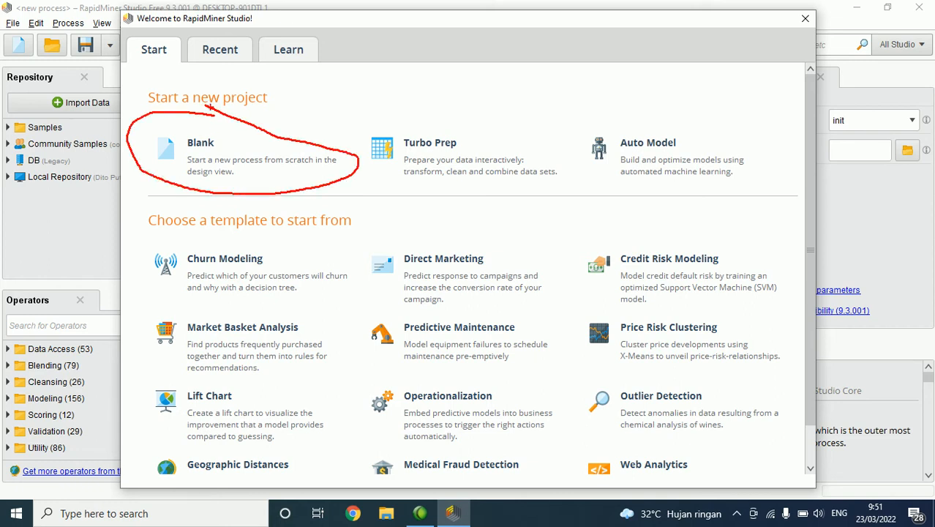
pyautogui.press('Escape')
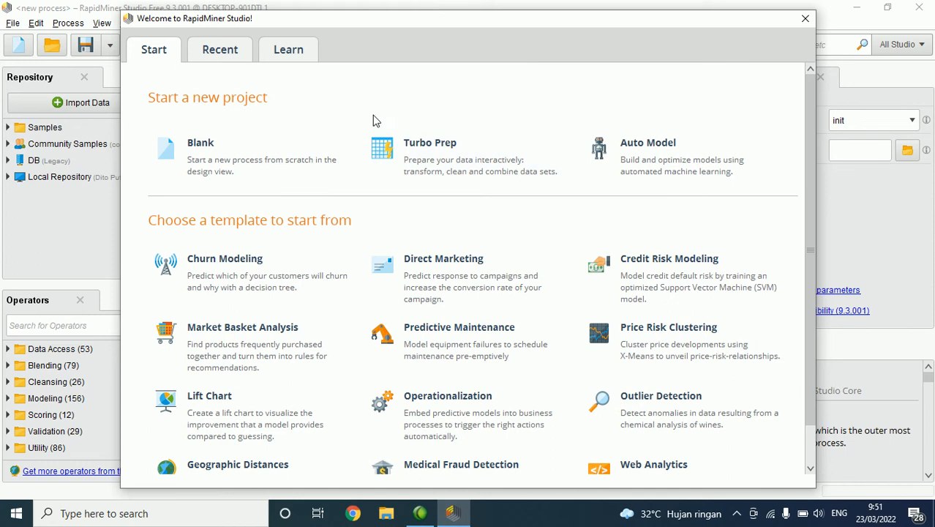
pyautogui.click(226, 60)
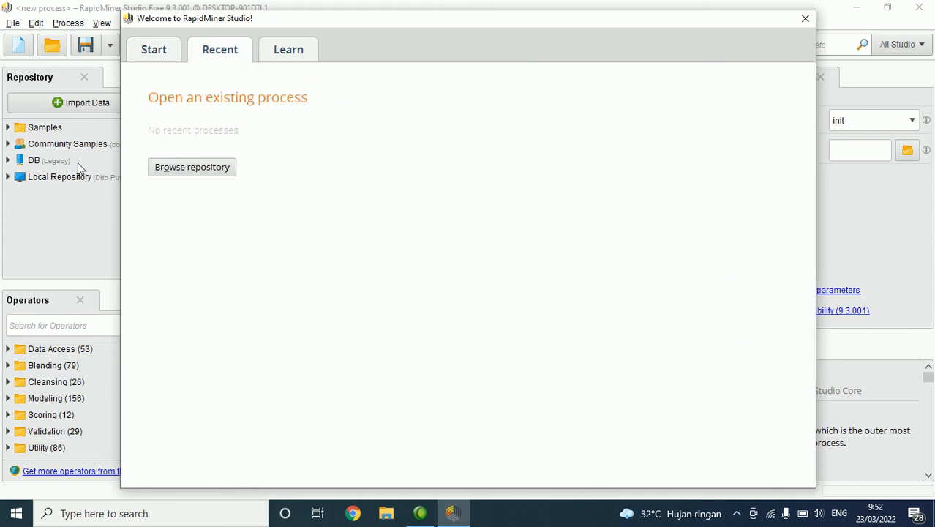
pyautogui.click(310, 56)
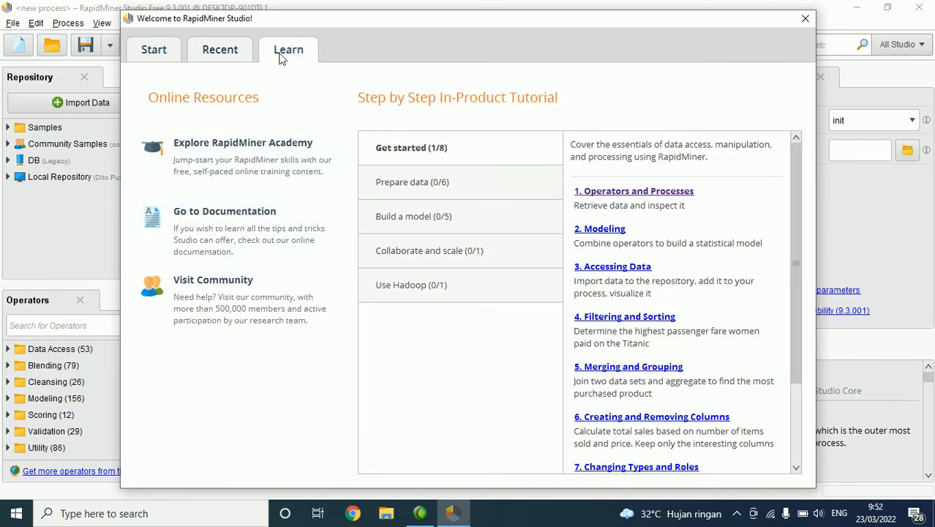
pyautogui.click(167, 63)
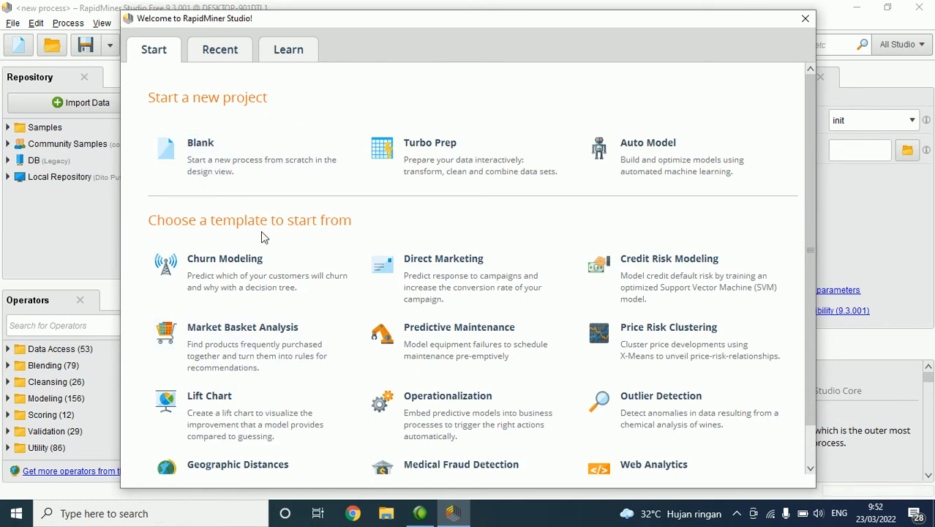
pyautogui.scroll(-1, 300, 311)
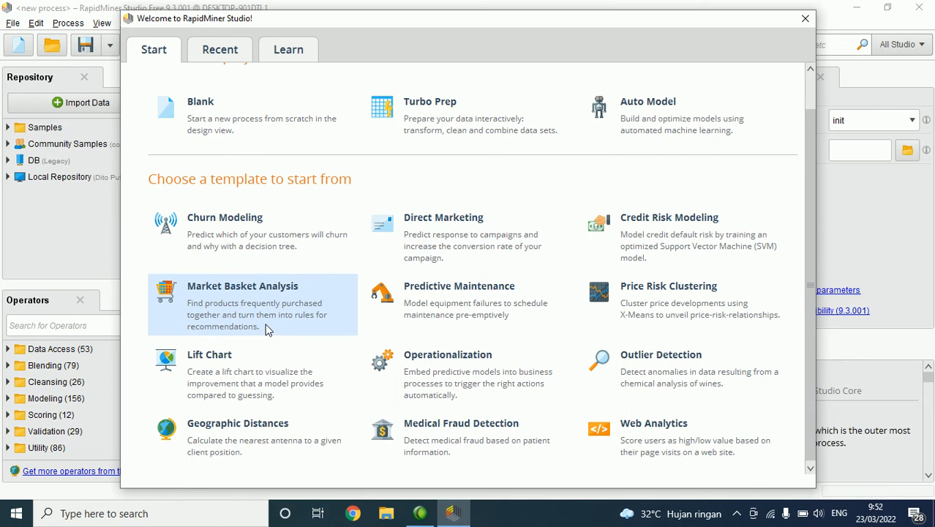
pyautogui.scroll(2, 270, 320)
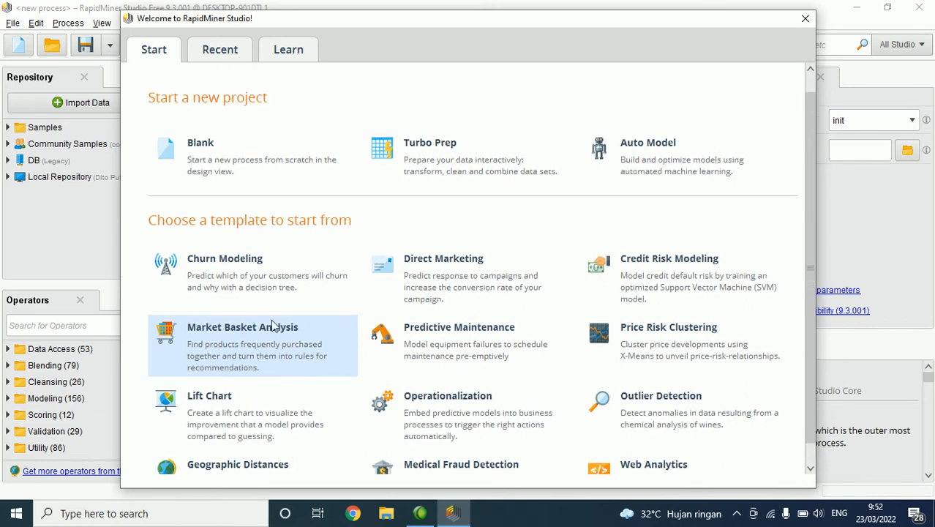
pyautogui.scroll(-2, 274, 331)
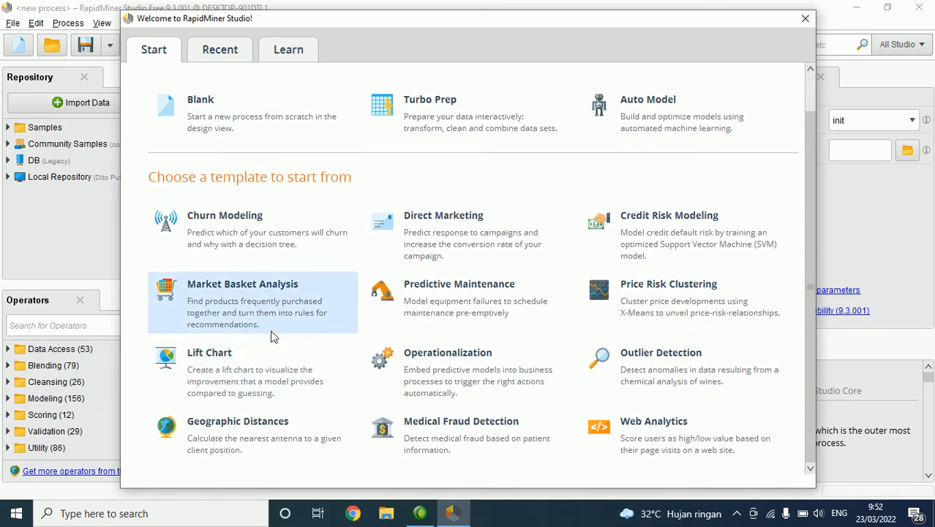
pyautogui.scroll(2, 399, 224)
pyautogui.scroll(-2, 398, 225)
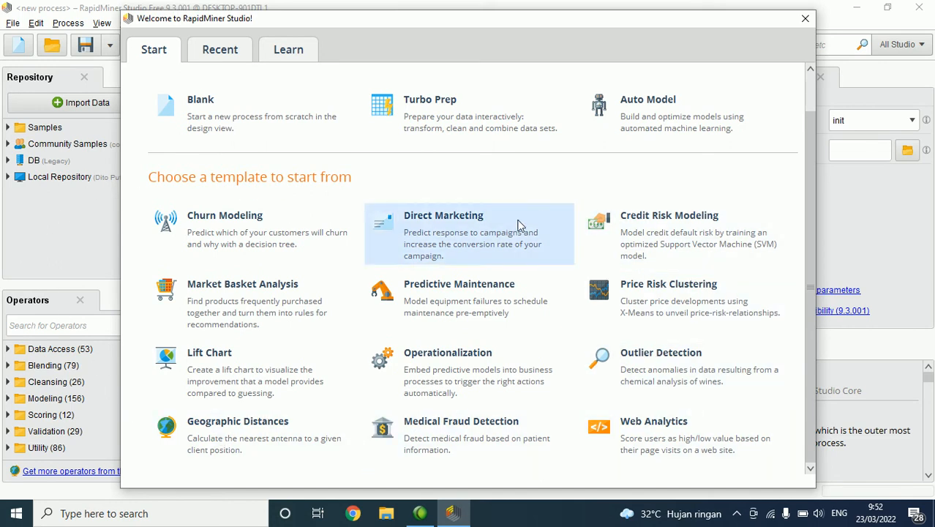
pyautogui.scroll(2, 381, 263)
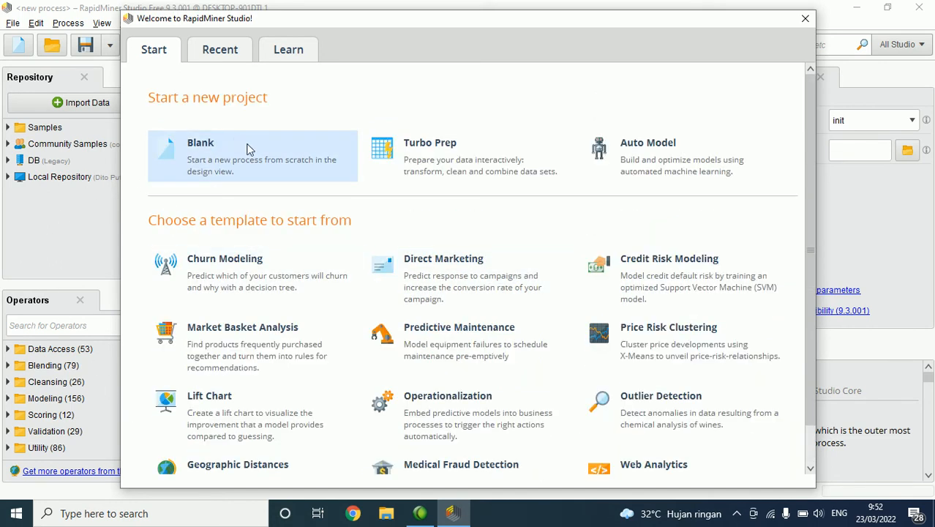
# Step: Start a new blank process from the welcome window
pyautogui.hotkey('ctrl', '1')
pyautogui.click(226, 136)
pyautogui.moveTo(186, 105)
pyautogui.mouseDown()
pyautogui.moveTo(29, 165)
pyautogui.moveTo(253, 252)
pyautogui.mouseUp()
pyautogui.moveTo(527, 133); pyautogui.dragTo(121, 117)
pyautogui.click(338, 171)
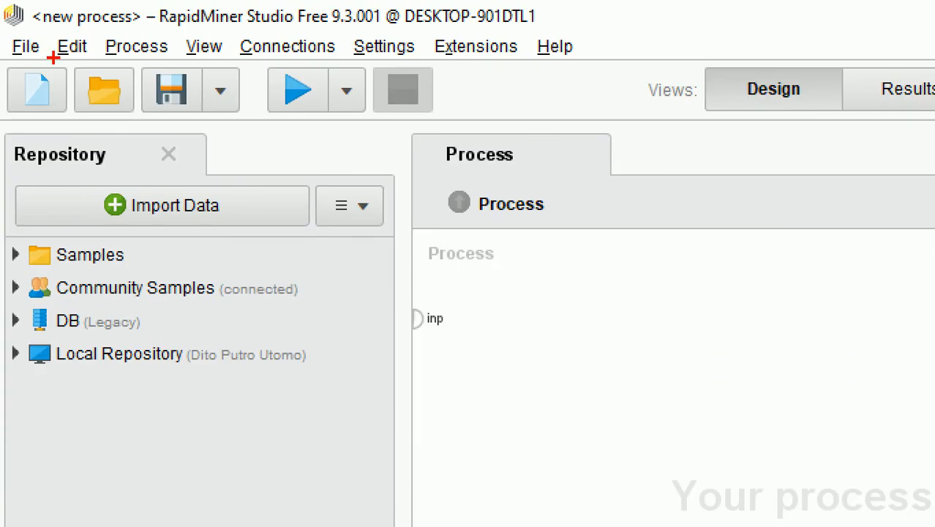
pyautogui.moveTo(53, 57)
pyautogui.mouseDown()
pyautogui.moveTo(4, 72)
pyautogui.moveTo(21, 124)
pyautogui.moveTo(62, 126)
pyautogui.moveTo(49, 40)
pyautogui.mouseUp()
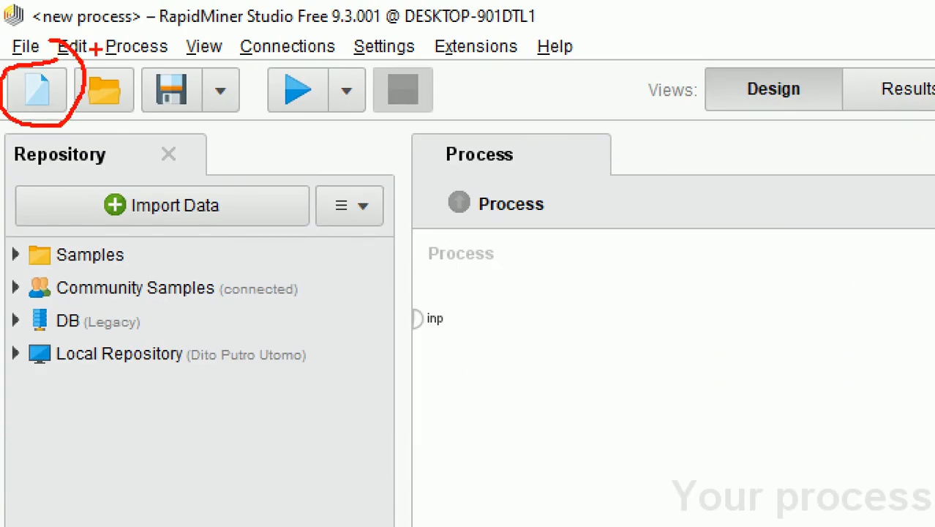
pyautogui.moveTo(86, 67)
pyautogui.mouseDown()
pyautogui.moveTo(62, 109)
pyautogui.moveTo(158, 79)
pyautogui.moveTo(85, 63)
pyautogui.mouseUp()
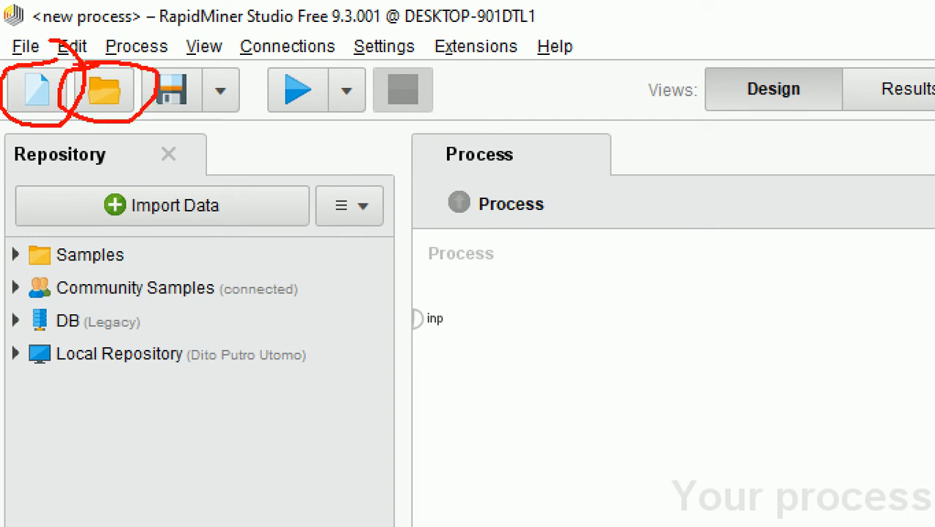
pyautogui.moveTo(187, 65)
pyautogui.mouseDown()
pyautogui.moveTo(121, 117)
pyautogui.moveTo(220, 139)
pyautogui.moveTo(202, 45)
pyautogui.moveTo(157, 62)
pyautogui.mouseUp()
pyautogui.moveTo(327, 59)
pyautogui.mouseDown()
pyautogui.moveTo(279, 56)
pyautogui.moveTo(291, 128)
pyautogui.moveTo(357, 123)
pyautogui.moveTo(310, 41)
pyautogui.moveTo(287, 47)
pyautogui.mouseUp()
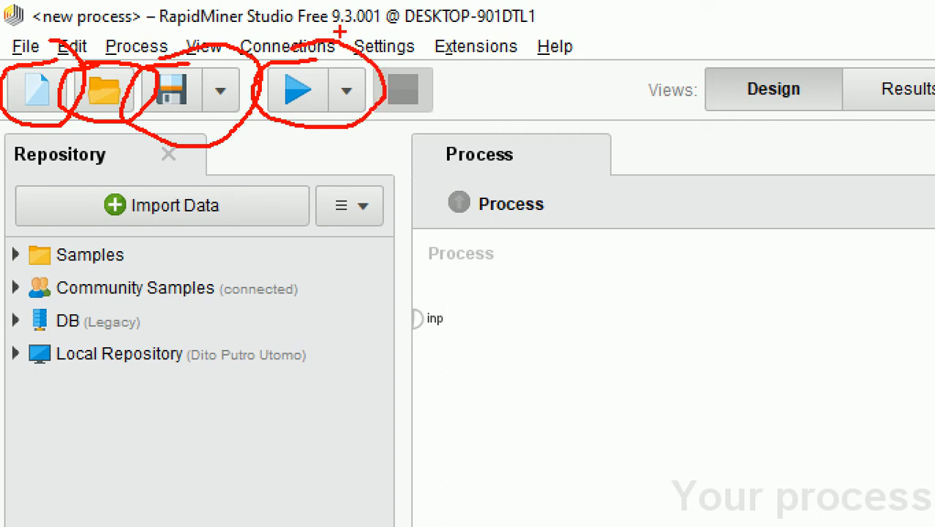
pyautogui.moveTo(3, 24)
pyautogui.mouseDown()
pyautogui.moveTo(160, 49)
pyautogui.moveTo(599, 41)
pyautogui.moveTo(423, 32)
pyautogui.moveTo(212, 51)
pyautogui.mouseUp()
pyautogui.press('Escape')
pyautogui.hotkey('ctrl', '2')
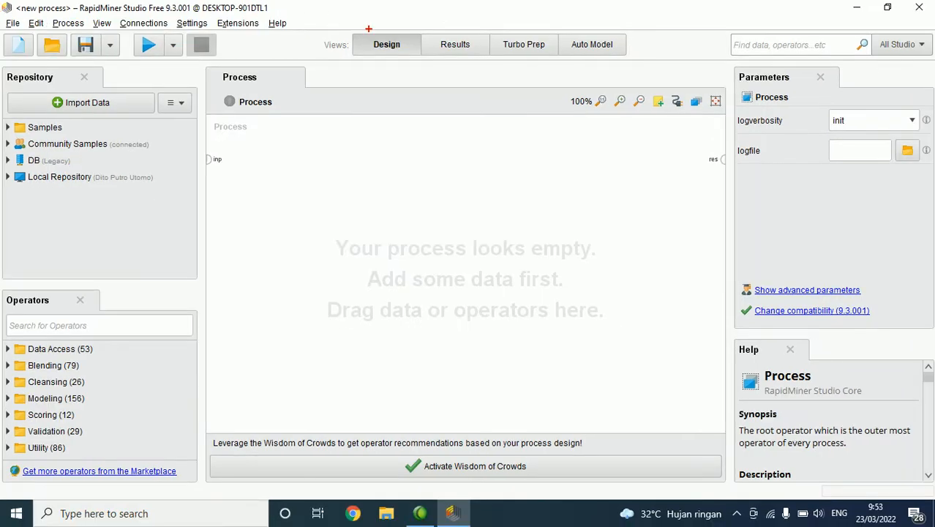
pyautogui.moveTo(226, 108); pyautogui.dragTo(235, 290)
pyautogui.moveTo(428, 29)
pyautogui.mouseDown()
pyautogui.moveTo(512, 3)
pyautogui.moveTo(600, 12)
pyautogui.mouseUp()
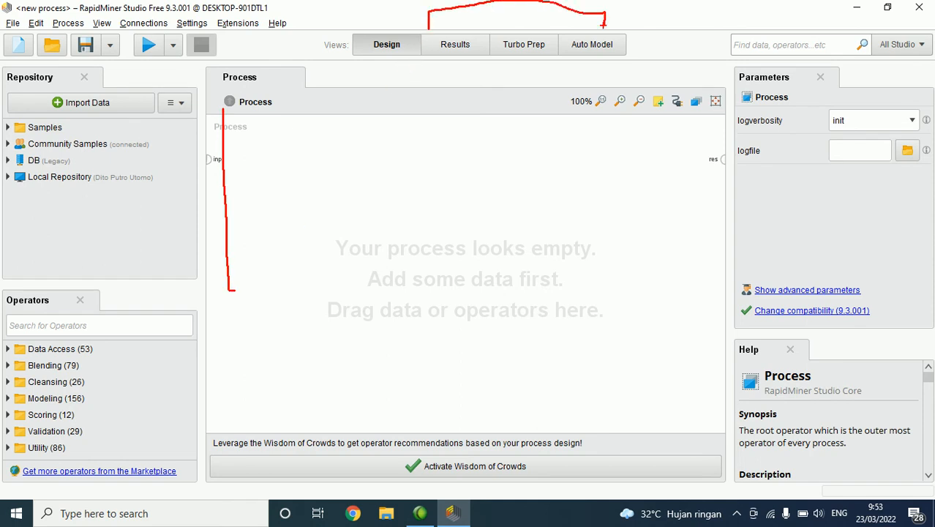
pyautogui.press('Escape')
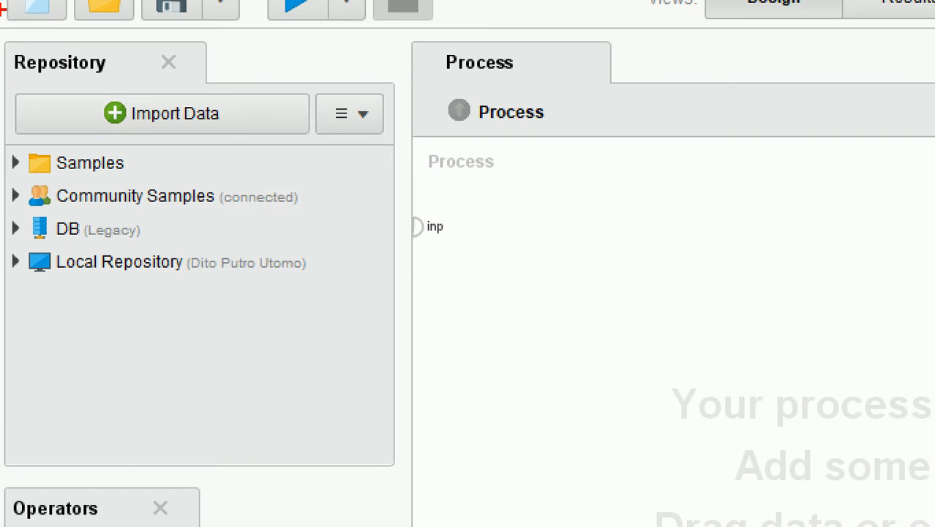
pyautogui.moveTo(27, 20)
pyautogui.mouseDown()
pyautogui.moveTo(2, 322)
pyautogui.moveTo(532, 340)
pyautogui.moveTo(327, 8)
pyautogui.moveTo(71, 31)
pyautogui.moveTo(16, 15)
pyautogui.mouseUp()
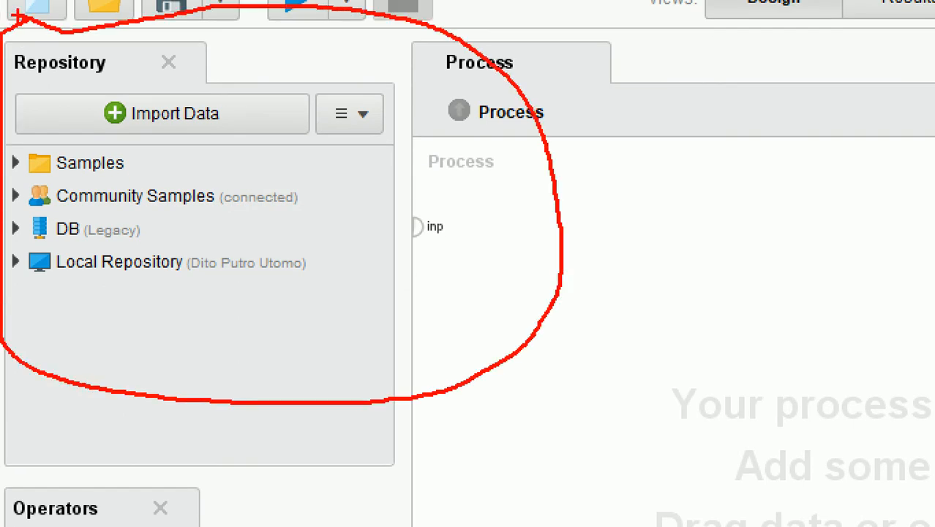
pyautogui.press('Escape')
# Step: Open the data import wizard, view the available database connections and return to the choice of data source
pyautogui.click(108, 107)
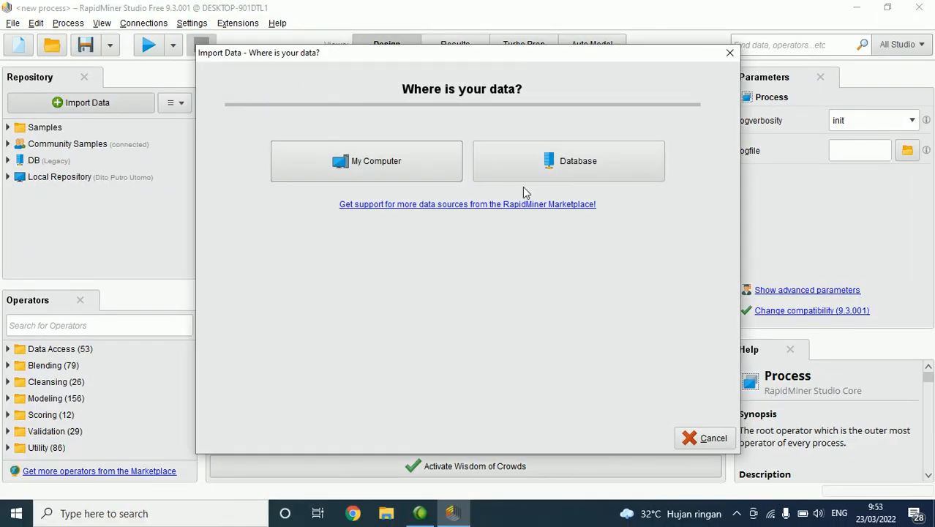
pyautogui.click(578, 166)
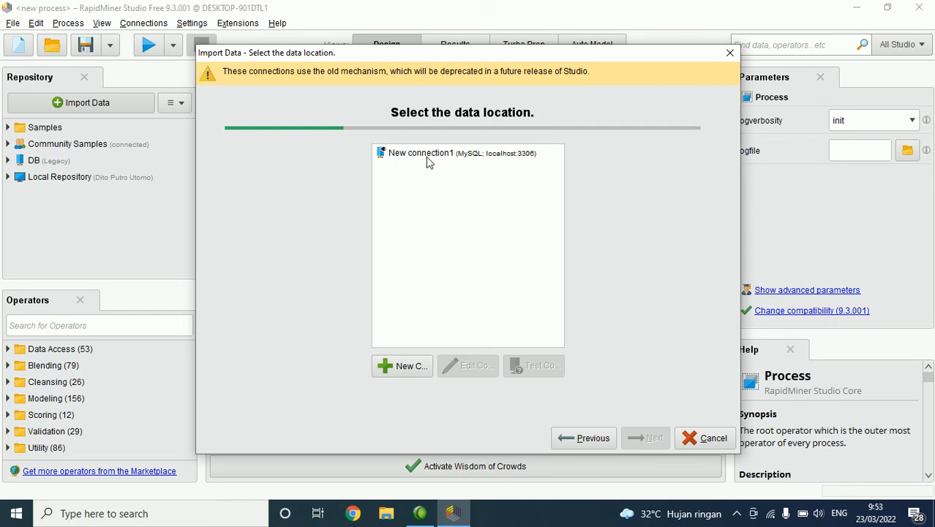
pyautogui.click(595, 437)
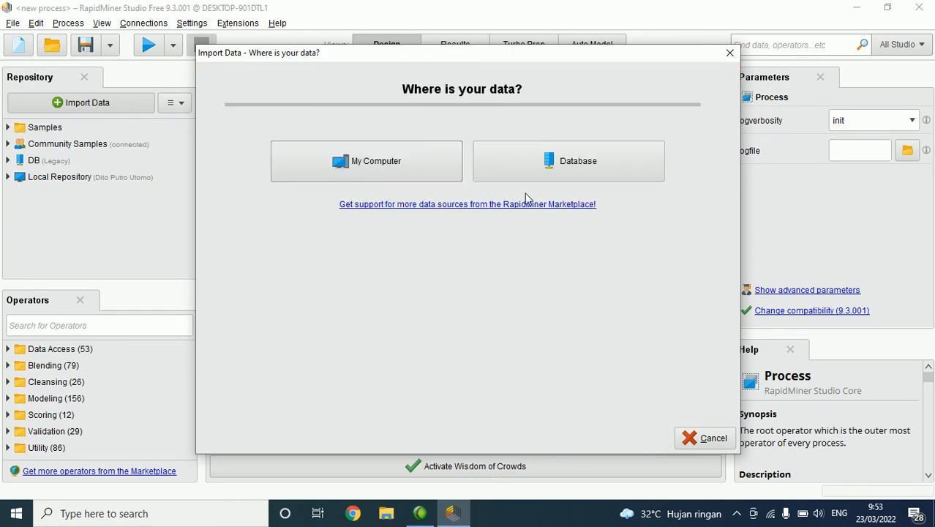
# Step: Choose Dataset Klasifikasi Reduksi 1.xlsx from My Computer and accept Sheet1 range A:J with header row 1
pyautogui.click(410, 178)
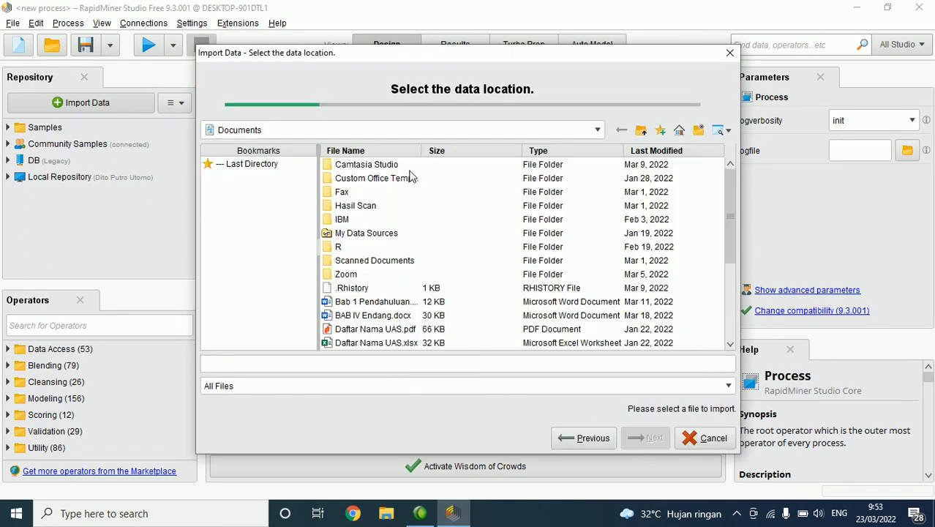
pyautogui.scroll(-3, 437, 188)
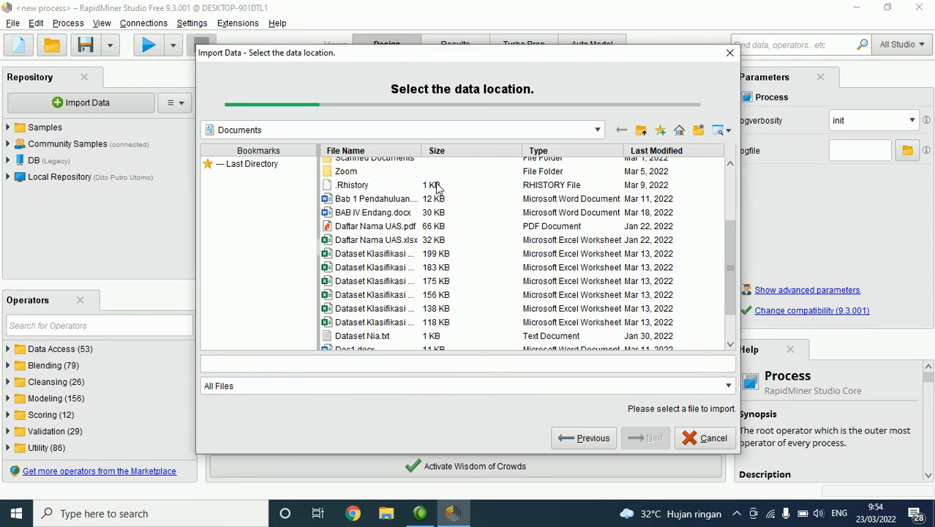
pyautogui.click(389, 256)
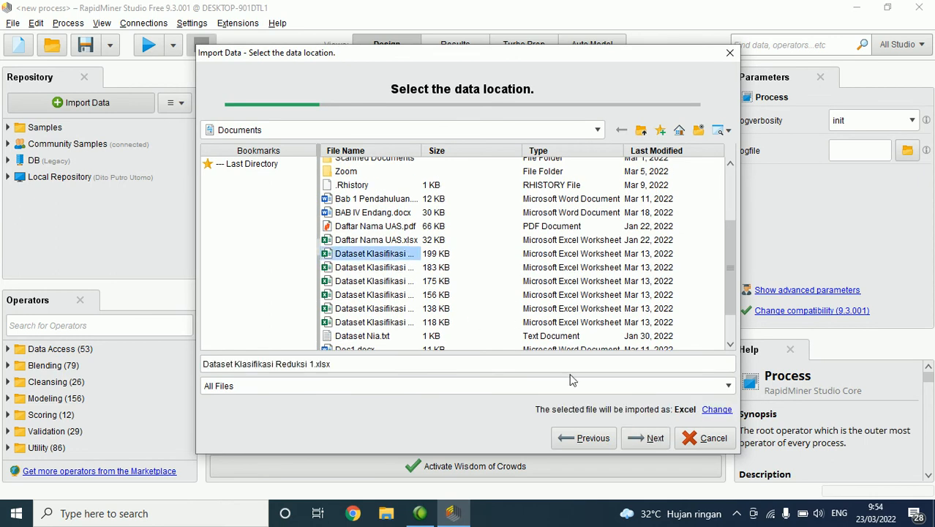
pyautogui.click(652, 439)
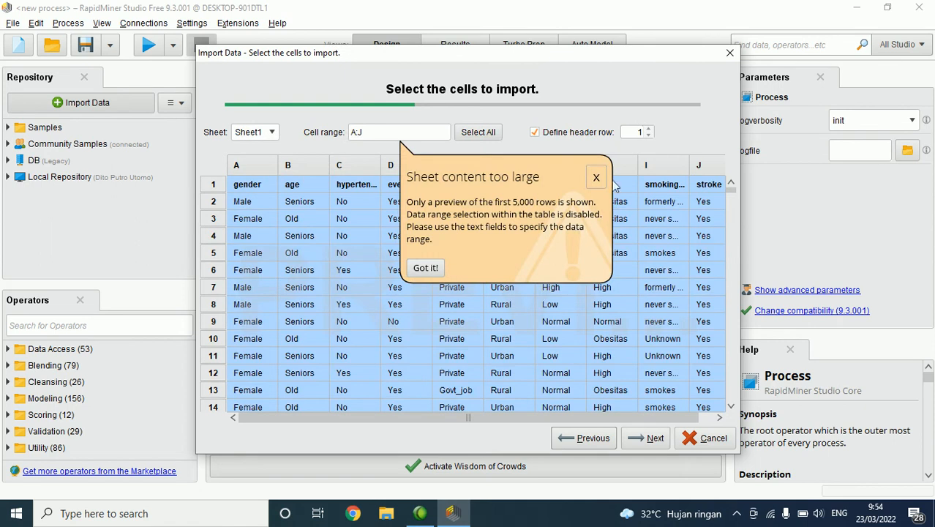
pyautogui.click(597, 178)
pyautogui.click(654, 438)
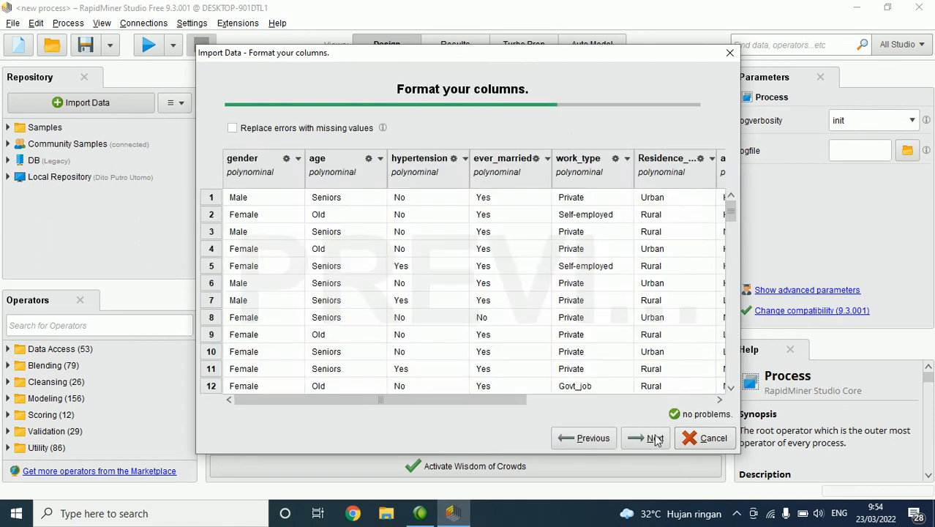
# Step: Examine the formatting options available for the gender column without changing them
pyautogui.click(298, 159)
pyautogui.moveTo(327, 181)
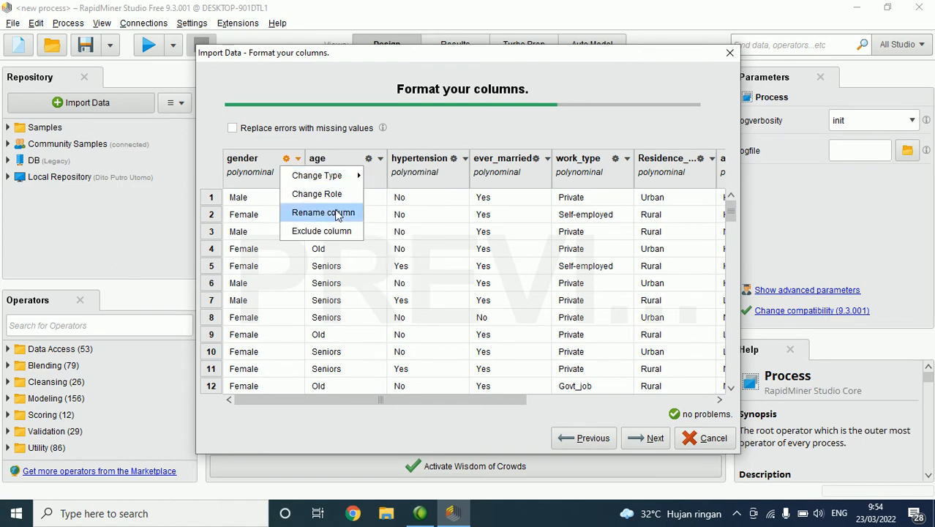
pyautogui.click(349, 161)
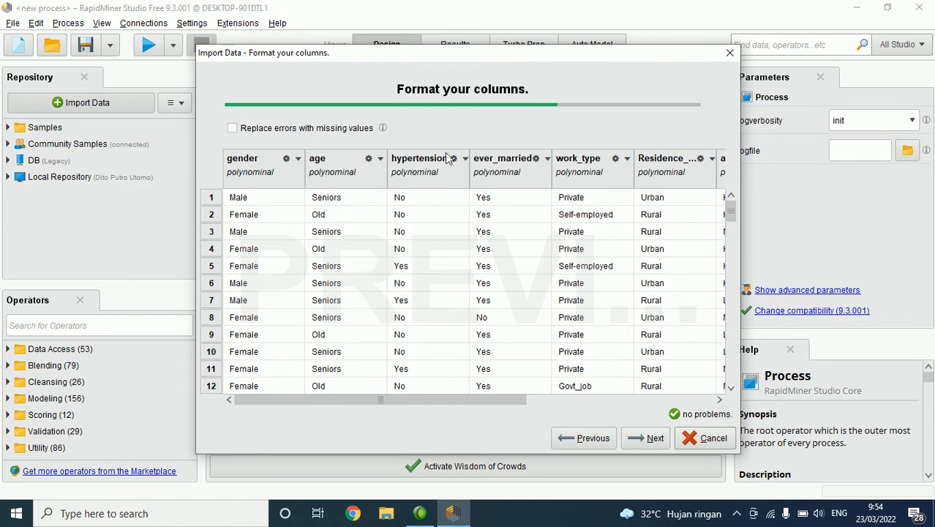
# Step: Review the remaining columns, continue to the choice of storage location for the dataset, and close the import wizard without importing
pyautogui.moveTo(423, 399)
pyautogui.mouseDown()
pyautogui.moveTo(637, 399)
pyautogui.moveTo(228, 336)
pyautogui.mouseUp()
pyautogui.click(649, 439)
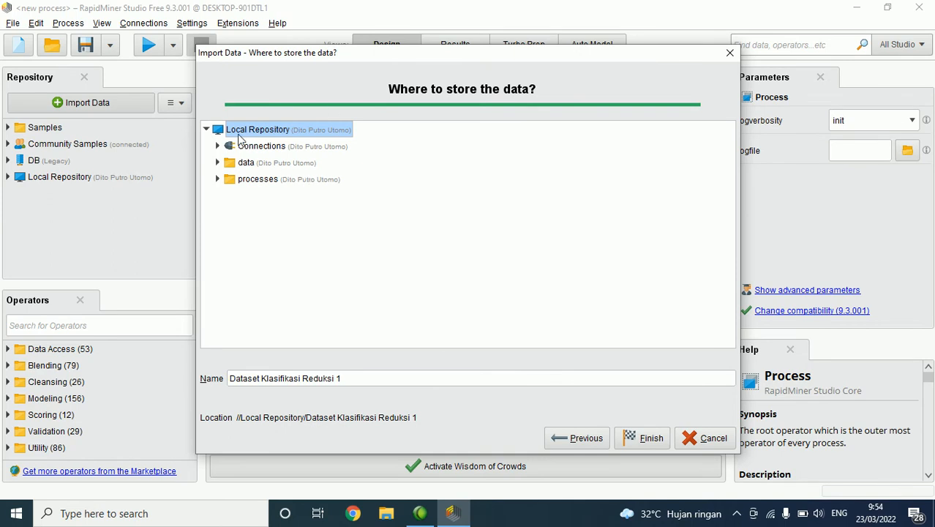
pyautogui.moveTo(36, 169)
pyautogui.mouseDown()
pyautogui.moveTo(19, 166)
pyautogui.moveTo(11, 187)
pyautogui.moveTo(149, 186)
pyautogui.moveTo(104, 169)
pyautogui.moveTo(48, 166)
pyautogui.mouseUp()
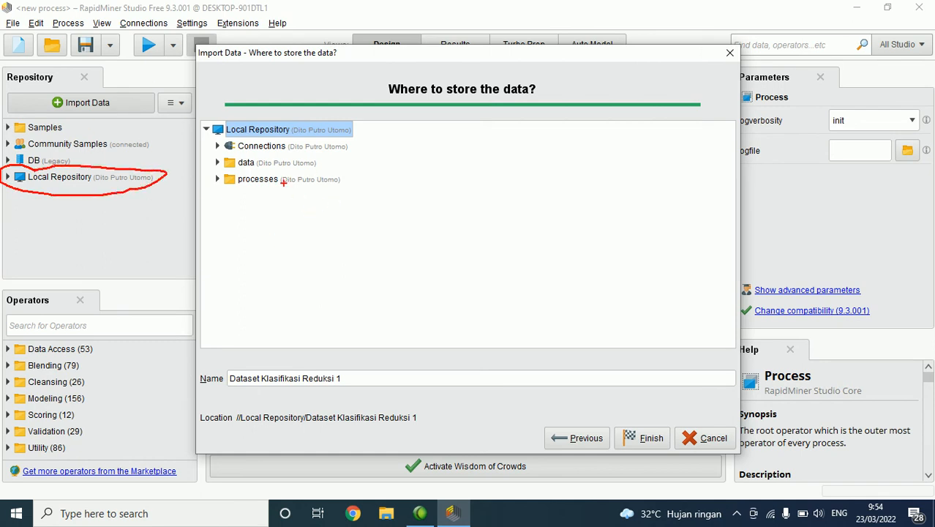
pyautogui.moveTo(215, 146); pyautogui.dragTo(212, 176)
pyautogui.moveTo(354, 150)
pyautogui.mouseDown()
pyautogui.moveTo(377, 147)
pyautogui.moveTo(362, 180)
pyautogui.mouseUp()
pyautogui.moveTo(225, 192)
pyautogui.mouseDown()
pyautogui.moveTo(315, 221)
pyautogui.moveTo(336, 202)
pyautogui.moveTo(237, 190)
pyautogui.mouseUp()
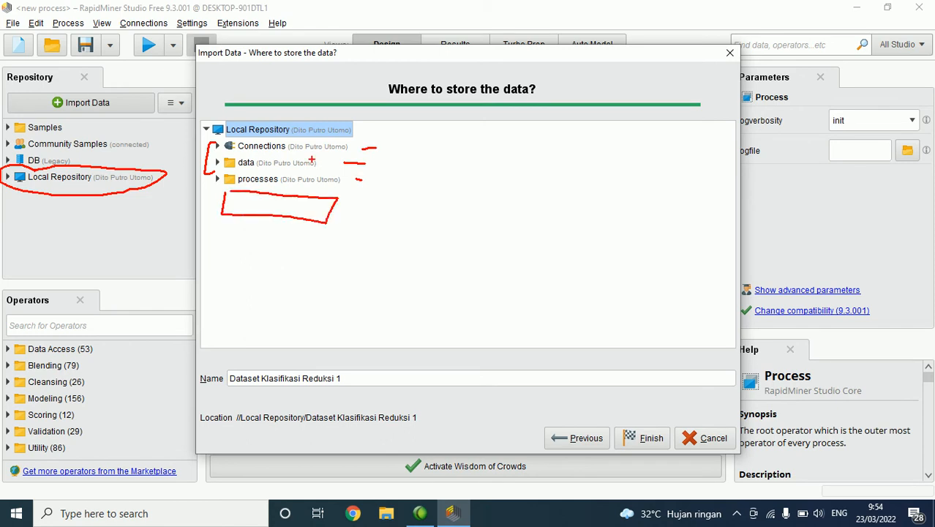
pyautogui.press('Escape')
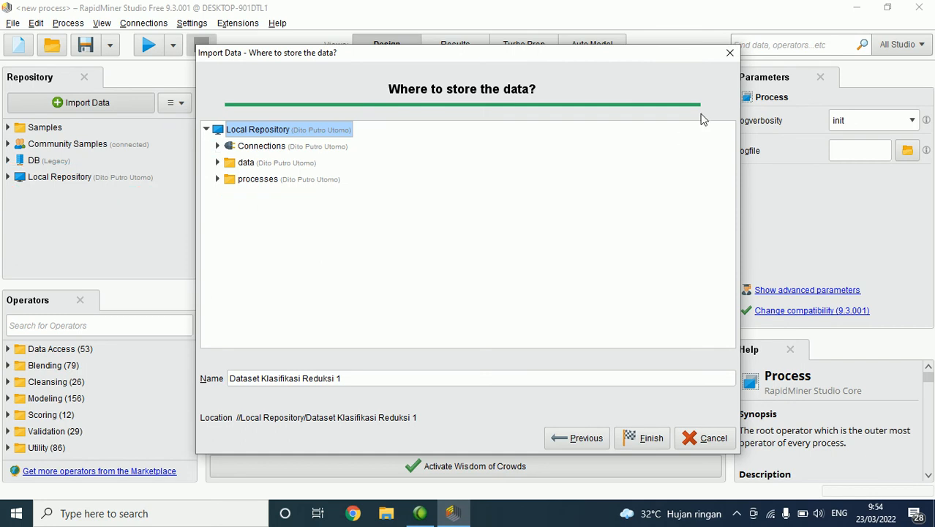
pyautogui.click(729, 54)
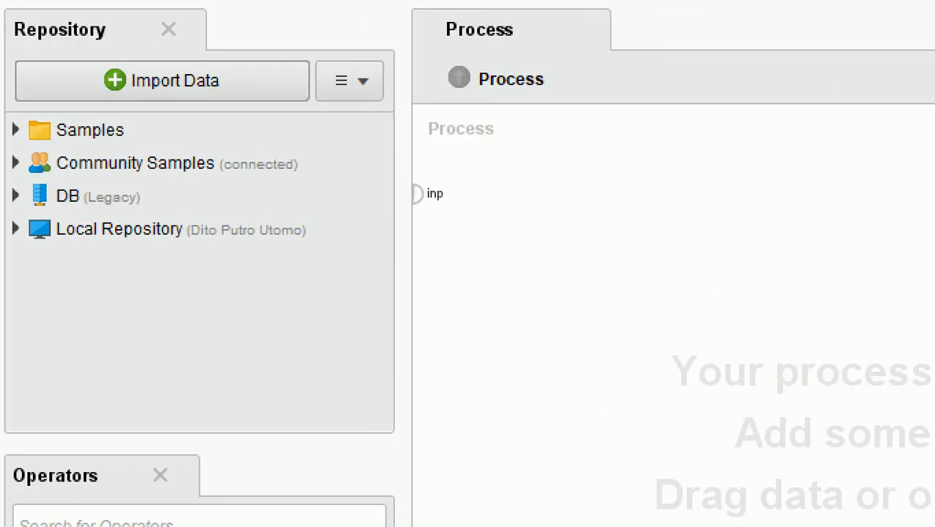
# Step: Expand the Samples repository and its data folder to list the sample datasets
pyautogui.moveTo(4, 139)
pyautogui.mouseDown()
pyautogui.moveTo(196, 132)
pyautogui.moveTo(2, 111)
pyautogui.mouseUp()
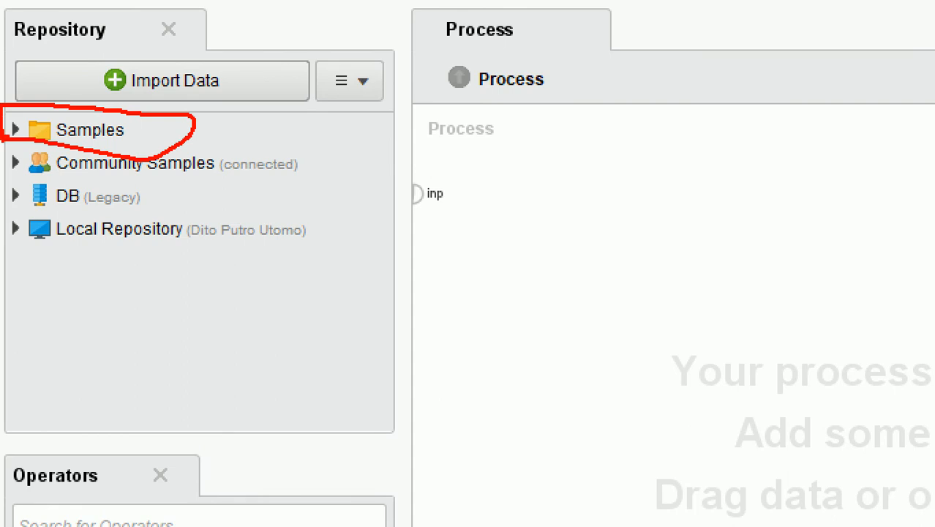
pyautogui.click(14, 129)
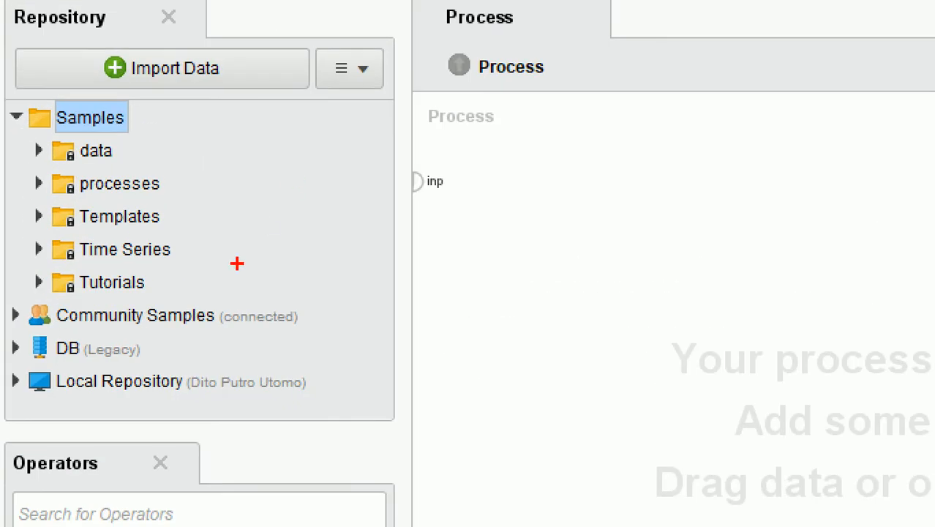
pyautogui.moveTo(175, 248); pyautogui.dragTo(214, 247)
pyautogui.moveTo(174, 175); pyautogui.dragTo(196, 174)
pyautogui.moveTo(171, 218); pyautogui.dragTo(178, 236)
pyautogui.moveTo(153, 287); pyautogui.dragTo(166, 287)
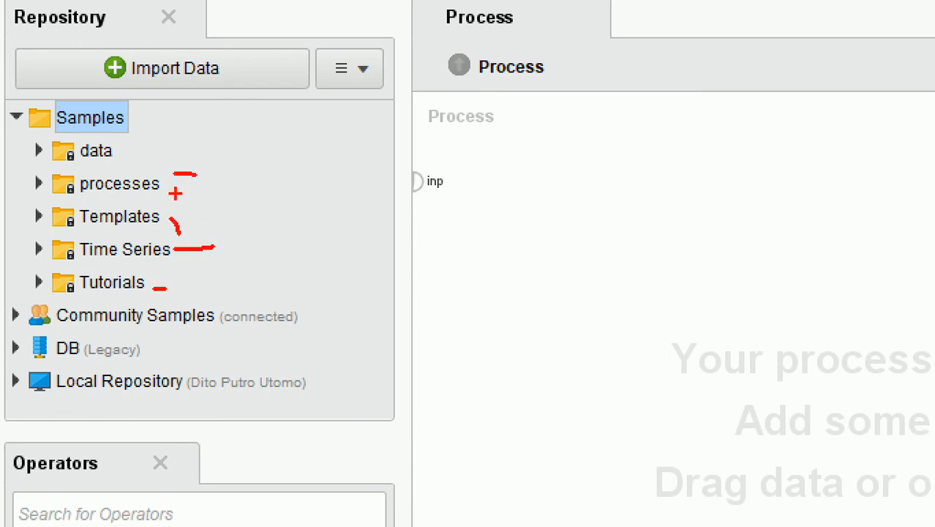
pyautogui.moveTo(110, 150); pyautogui.dragTo(180, 153)
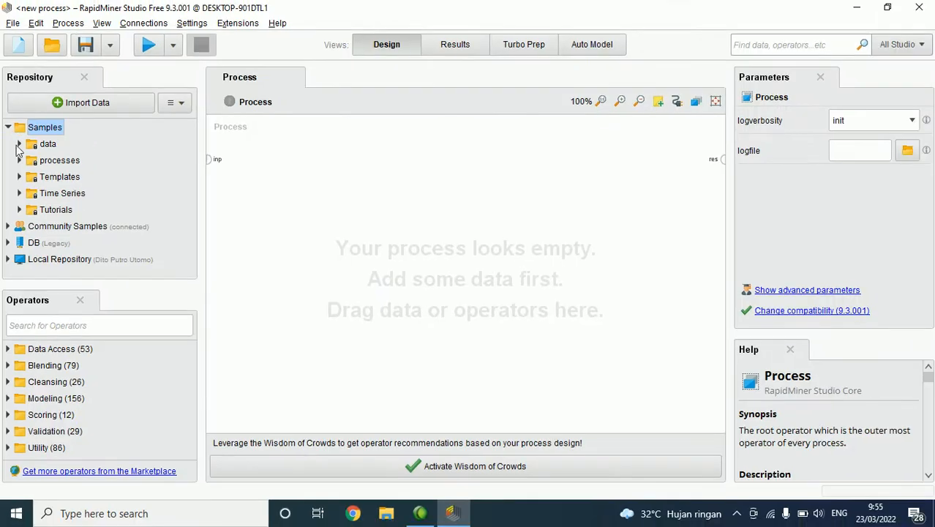
pyautogui.click(19, 144)
# Step: Examine the summaries of the sample datasets, including Deals-Testset, Iris, Market-Data, Polynomial and Titanic Unlabeled
pyautogui.scroll(-1, 101, 159)
pyautogui.scroll(1, 118, 150)
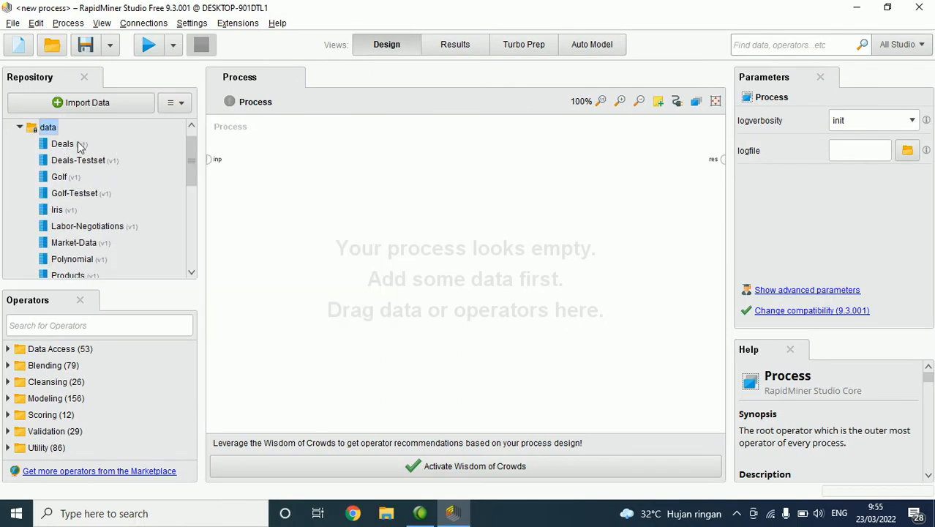
pyautogui.moveTo(79, 147)
pyautogui.moveTo(82, 167)
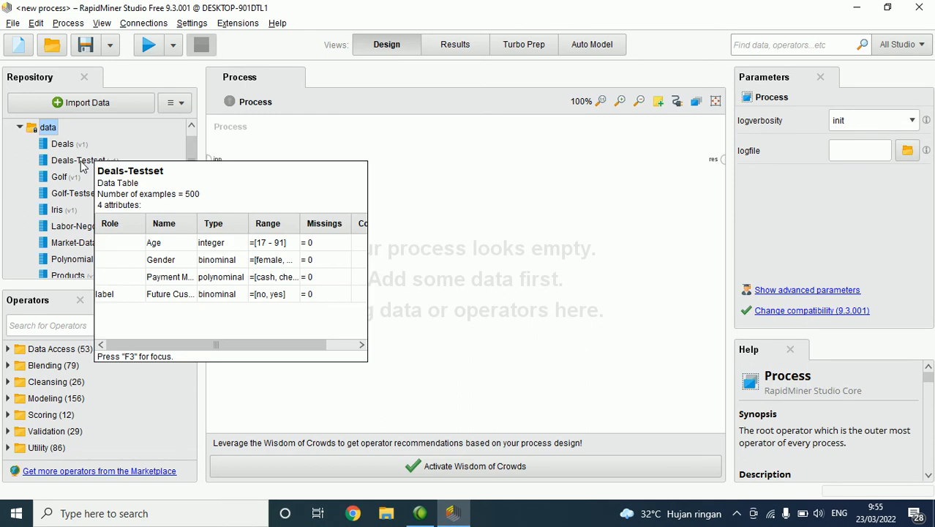
pyautogui.moveTo(58, 214)
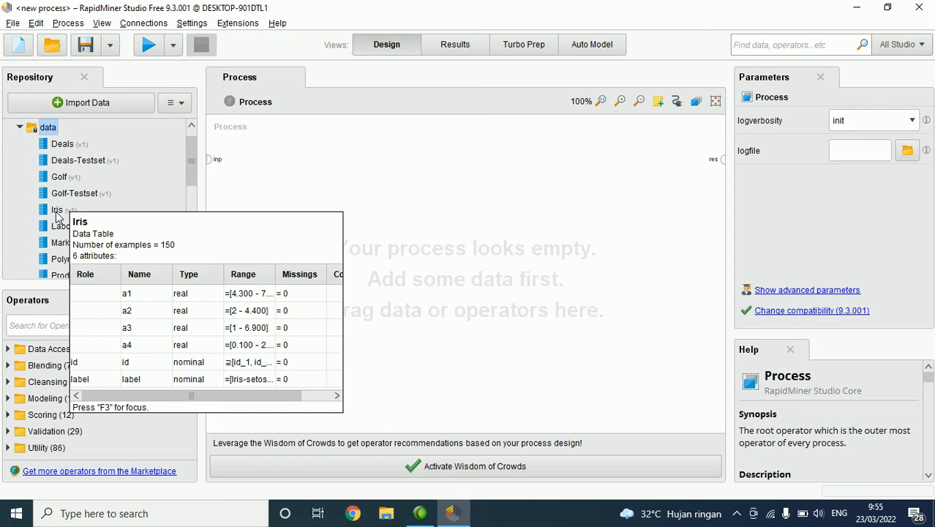
pyautogui.scroll(-2, 119, 154)
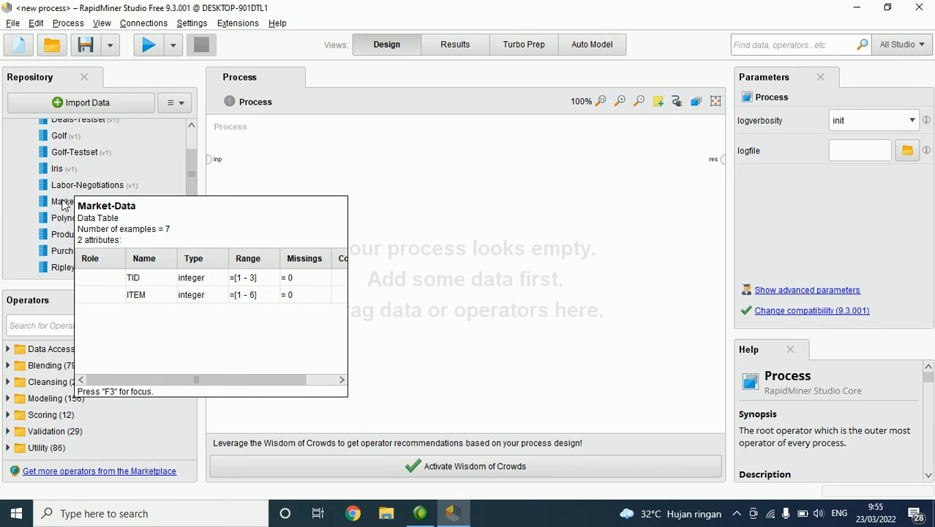
pyautogui.scroll(-3, 144, 177)
pyautogui.scroll(1, 143, 177)
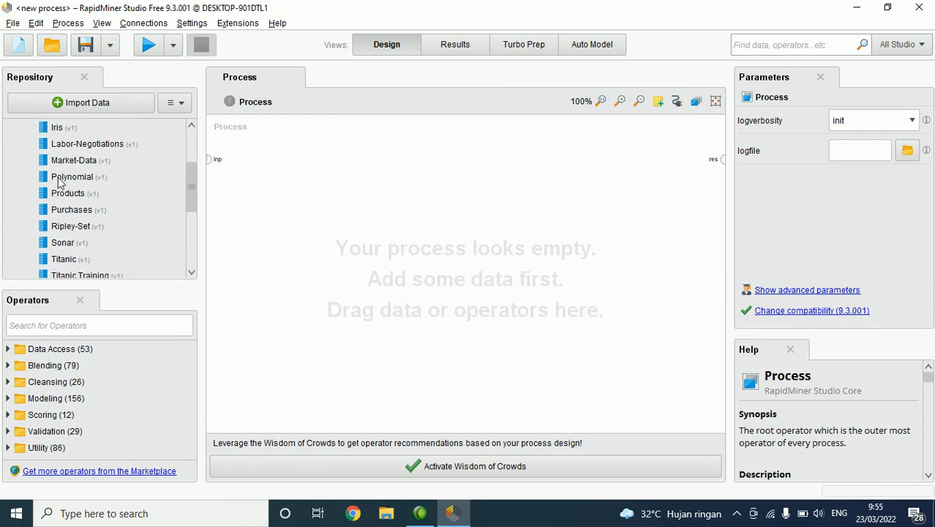
pyautogui.moveTo(58, 179)
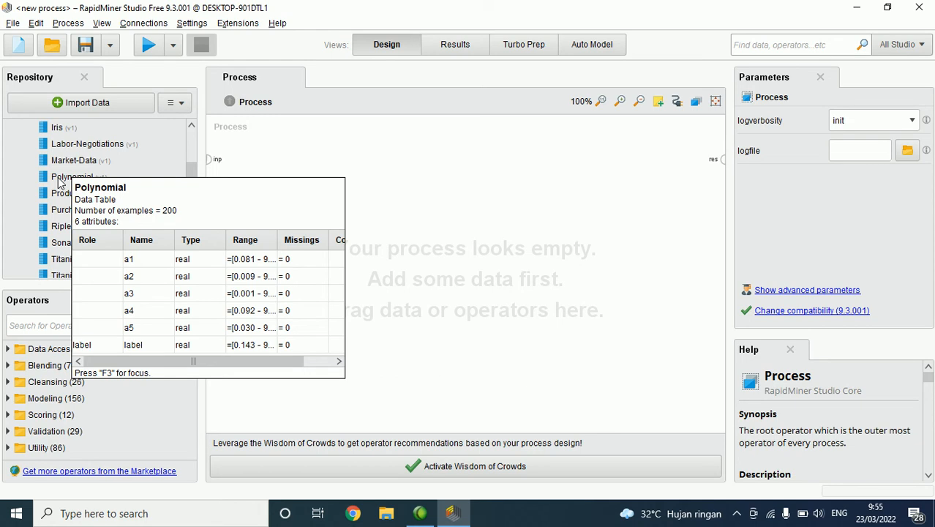
pyautogui.scroll(-5, 121, 183)
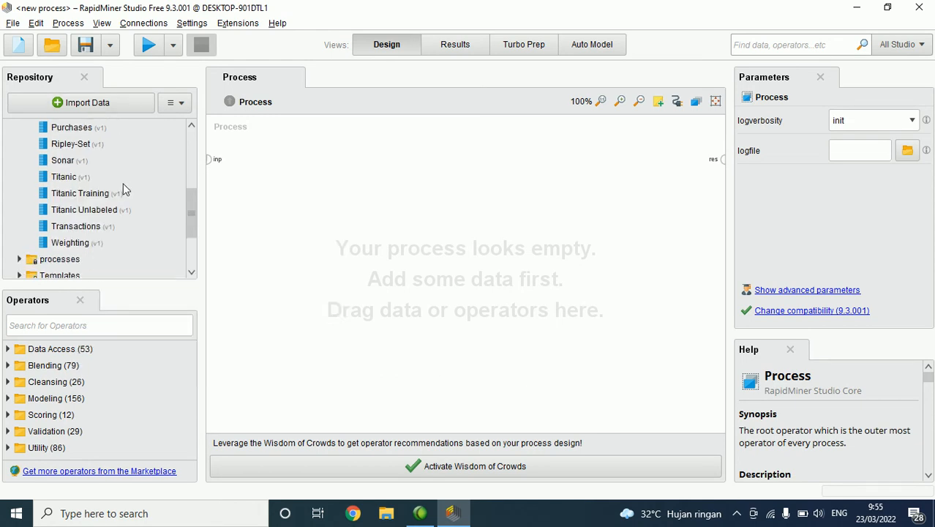
pyautogui.scroll(-2, 121, 188)
pyautogui.scroll(8, 63, 168)
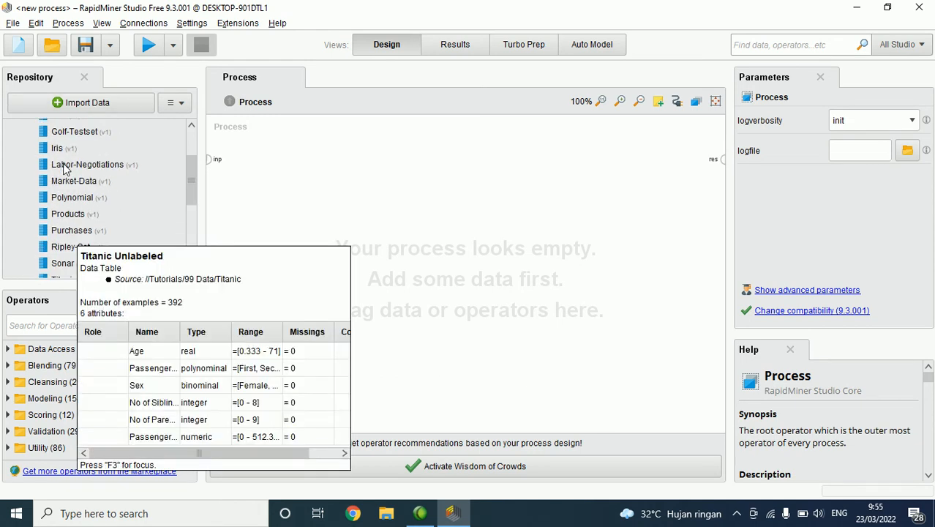
pyautogui.scroll(2, 64, 172)
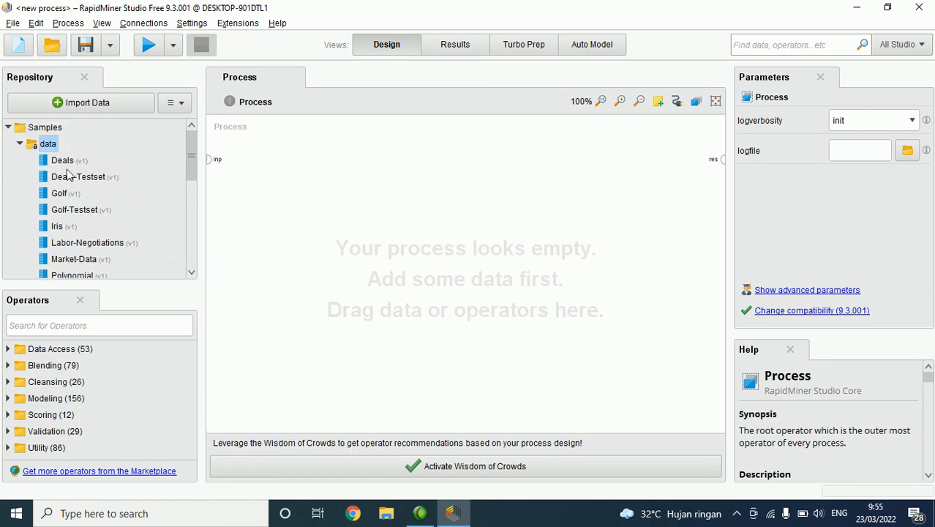
# Step: Open the Iris sample dataset to view its rows, and return to the process design
pyautogui.scroll(-2, 74, 202)
pyautogui.moveTo(63, 185)
pyautogui.mouseDown()
pyautogui.moveTo(79, 188)
pyautogui.moveTo(70, 190)
pyautogui.mouseUp()
pyautogui.doubleClick(62, 187)
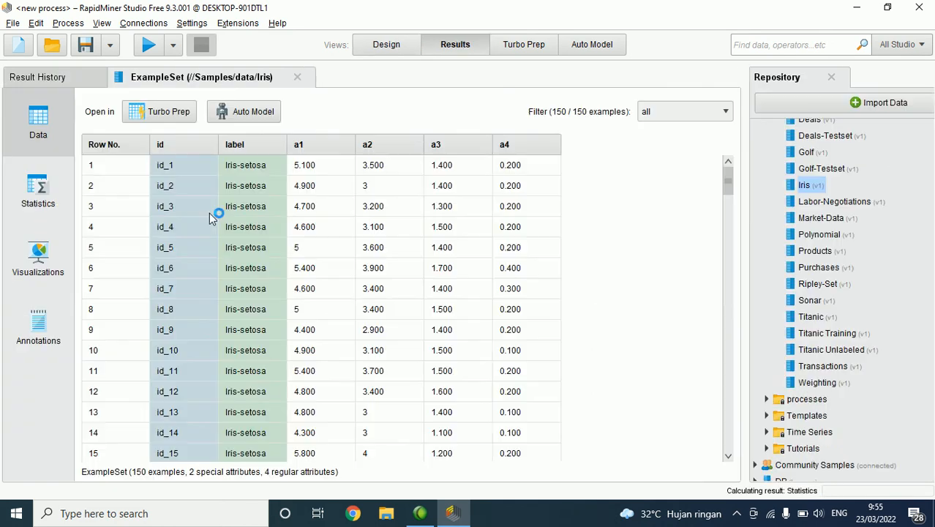
pyautogui.click(393, 44)
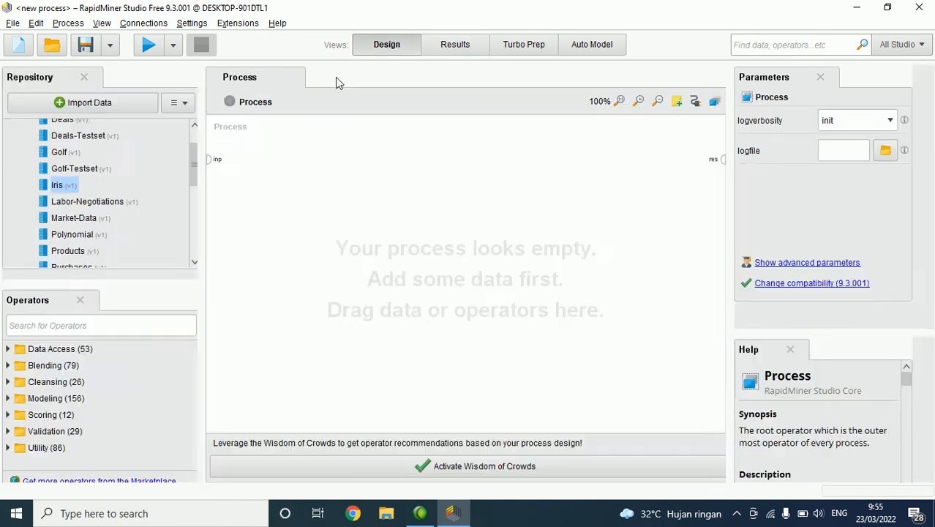
# Step: Add the Iris sample dataset to the process and connect its output to the process result port
pyautogui.moveTo(62, 187); pyautogui.dragTo(313, 212)
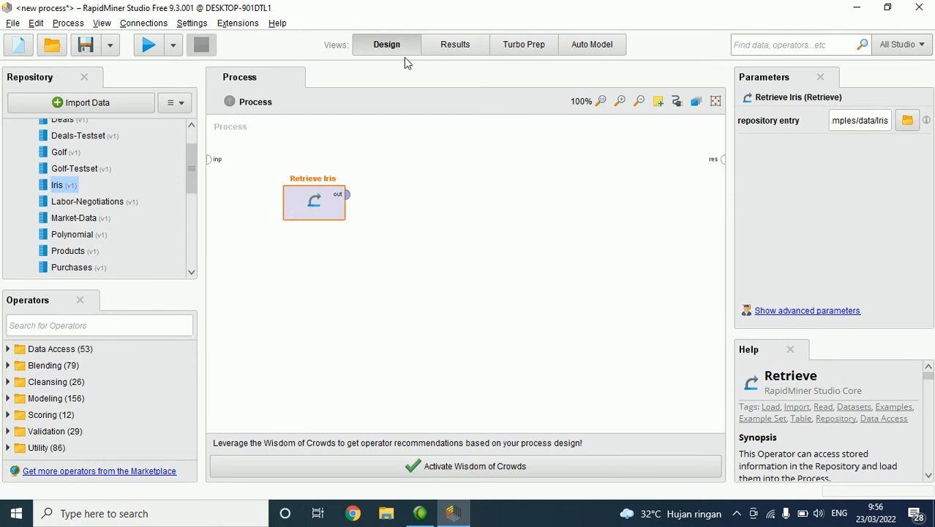
pyautogui.click(148, 45)
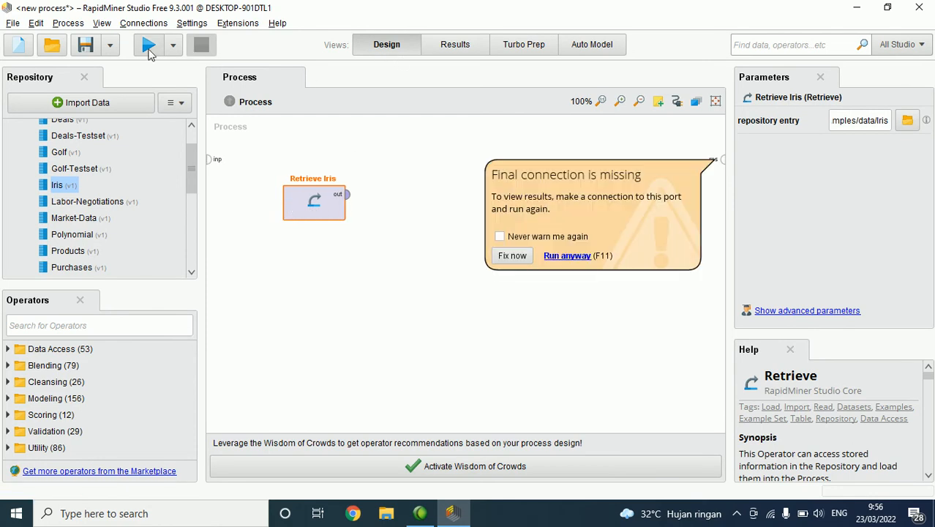
pyautogui.click(359, 189)
pyautogui.click(347, 193)
pyautogui.click(721, 158)
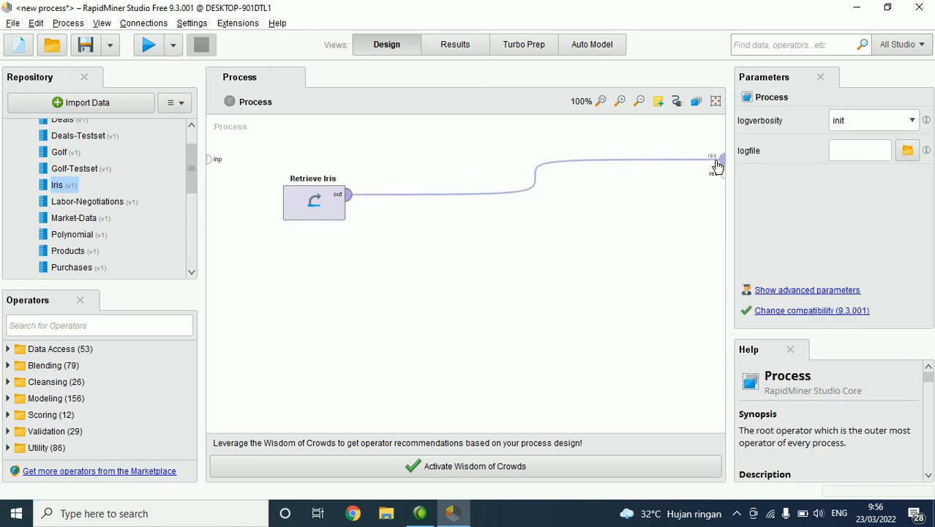
# Step: Run the process, look through the retrieved Iris rows and return to the process design
pyautogui.click(149, 44)
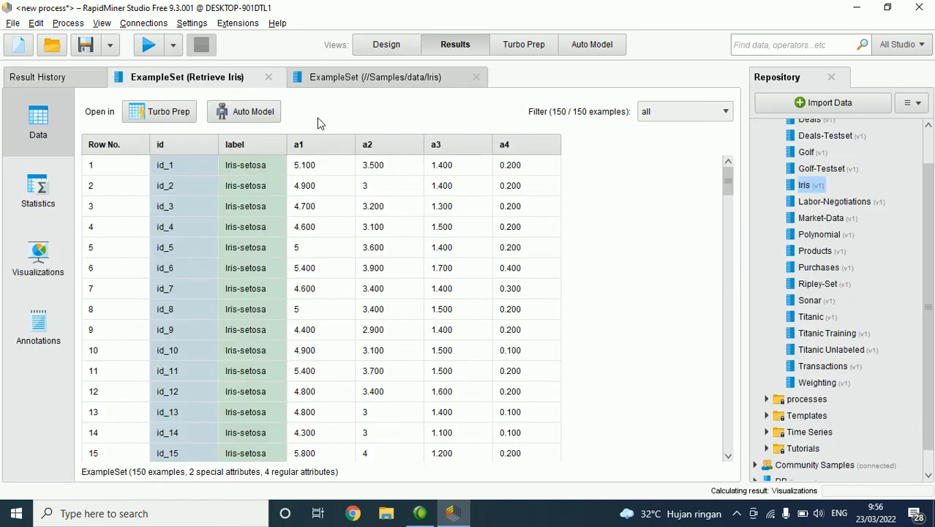
pyautogui.scroll(-4, 411, 237)
pyautogui.scroll(4, 411, 236)
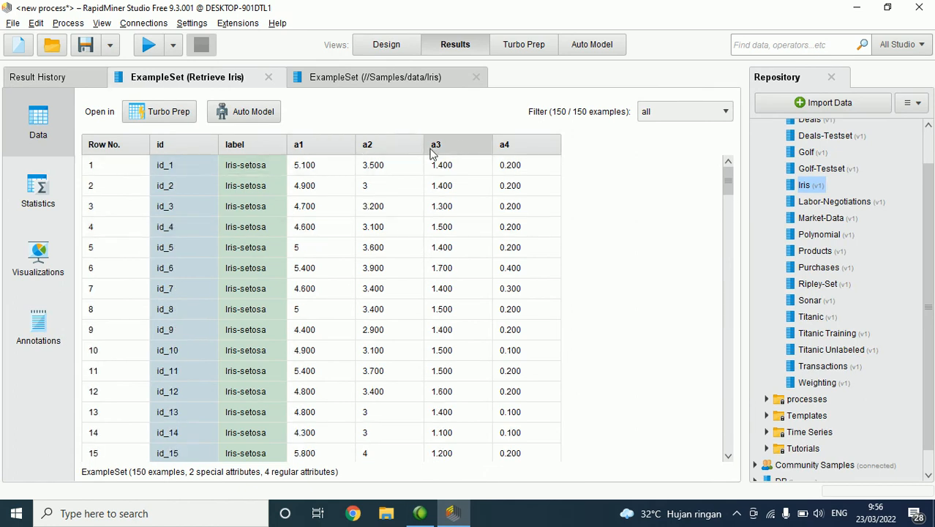
pyautogui.scroll(-10, 264, 223)
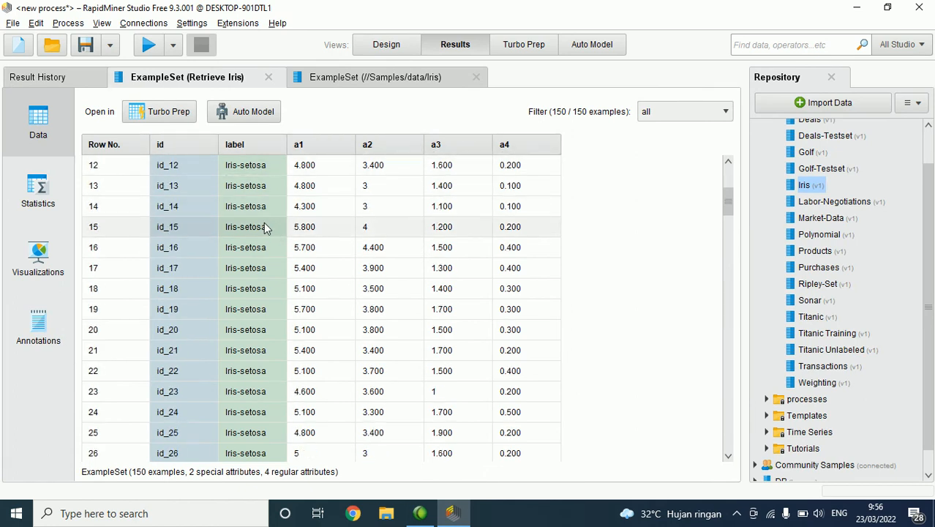
pyautogui.scroll(-15, 267, 227)
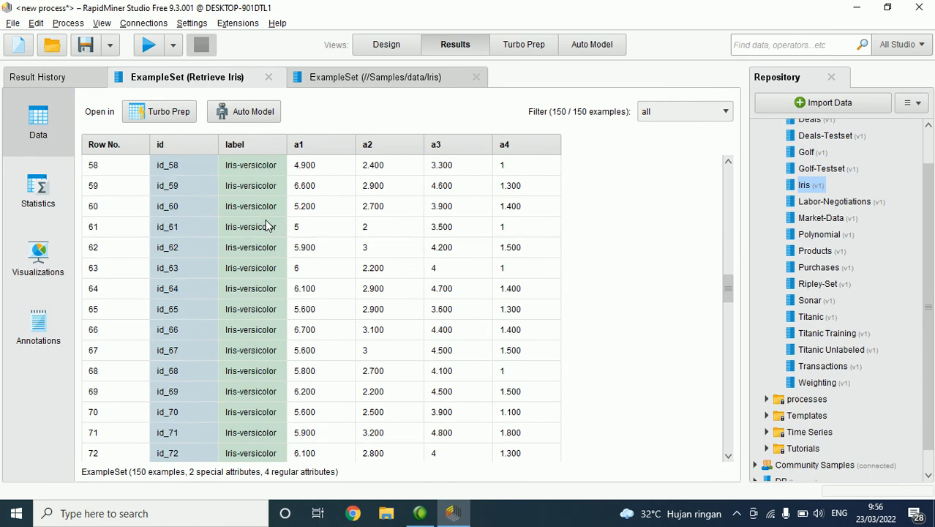
pyautogui.moveTo(729, 330); pyautogui.dragTo(705, 245)
pyautogui.click(401, 50)
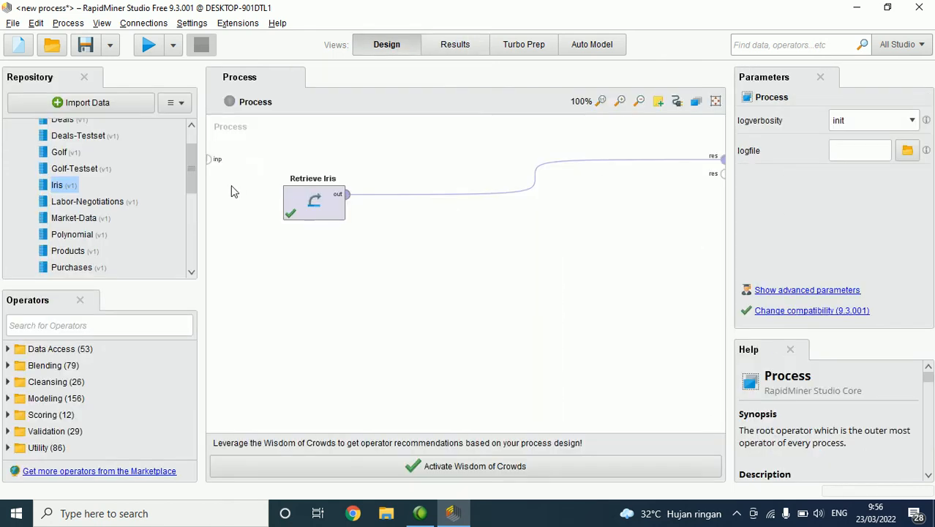
# Step: Delete the Retrieve Iris operator from the process and collapse the Samples repository
pyautogui.click(316, 225)
pyautogui.press('Delete')
pyautogui.scroll(1, 67, 189)
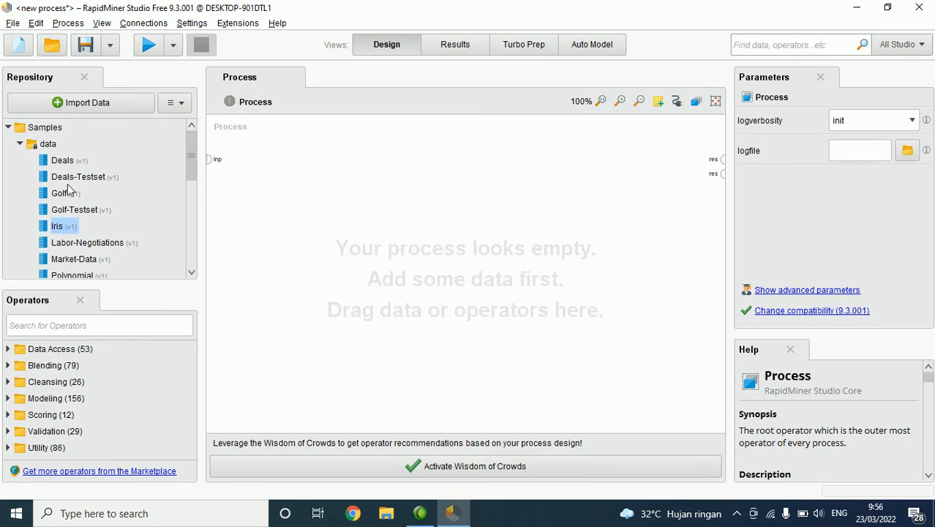
pyautogui.click(21, 145)
pyautogui.click(9, 128)
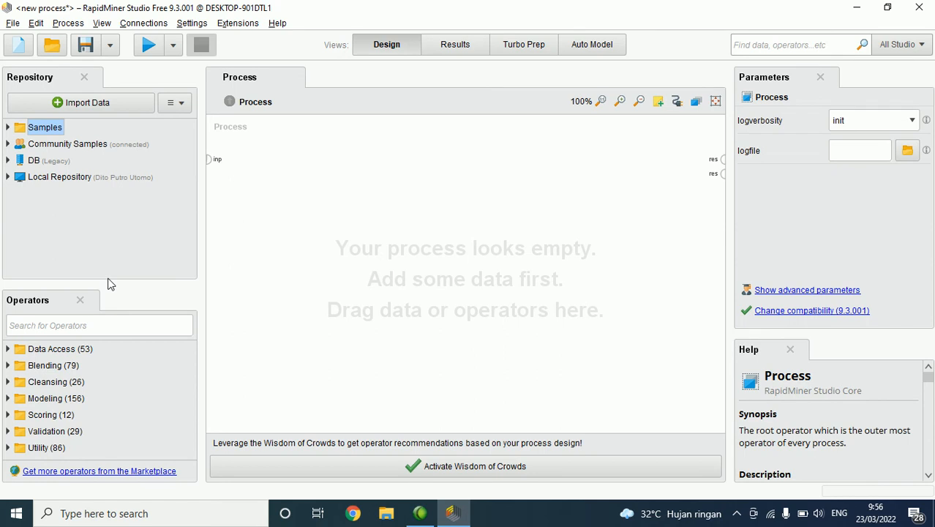
# Step: Enlarge the operators list and search the operators for "read"
pyautogui.moveTo(118, 281); pyautogui.dragTo(115, 201)
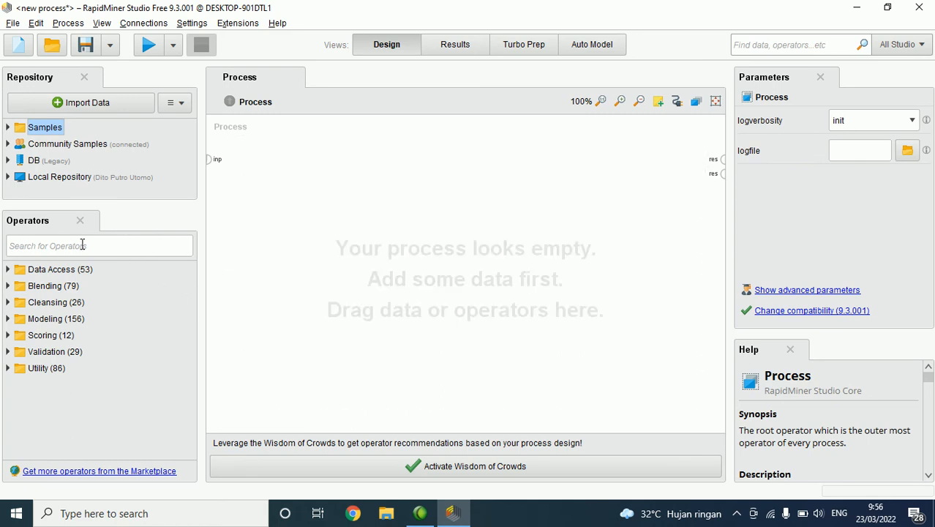
pyautogui.click(158, 243)
pyautogui.click(82, 252)
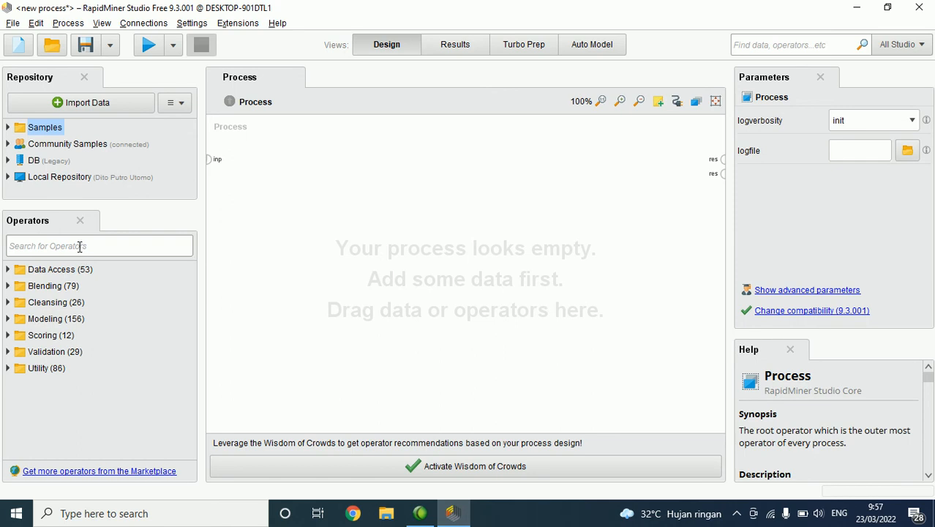
pyautogui.write('read')
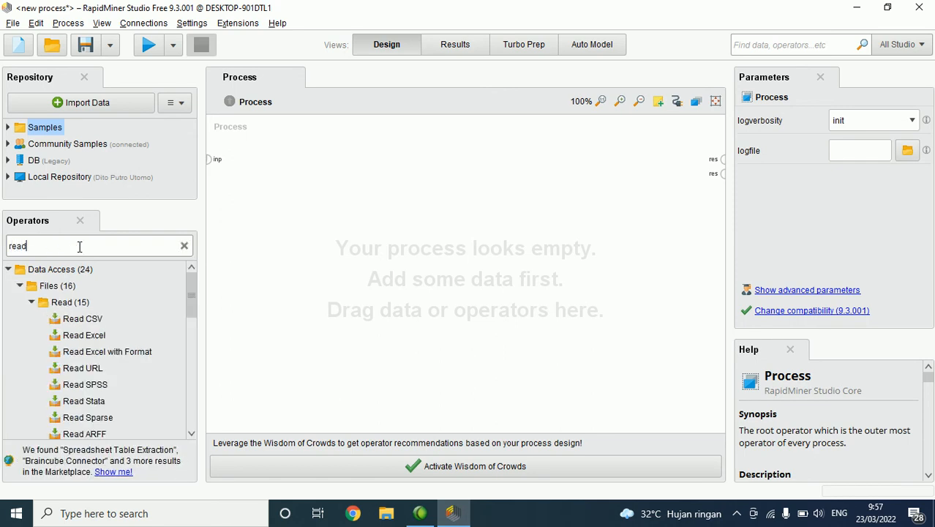
# Step: Examine the available Read operators, including Read CSV, Read Excel with Format, Read URL, Read SPSS and Read Stata
pyautogui.moveTo(96, 335); pyautogui.dragTo(101, 335)
pyautogui.click(98, 322)
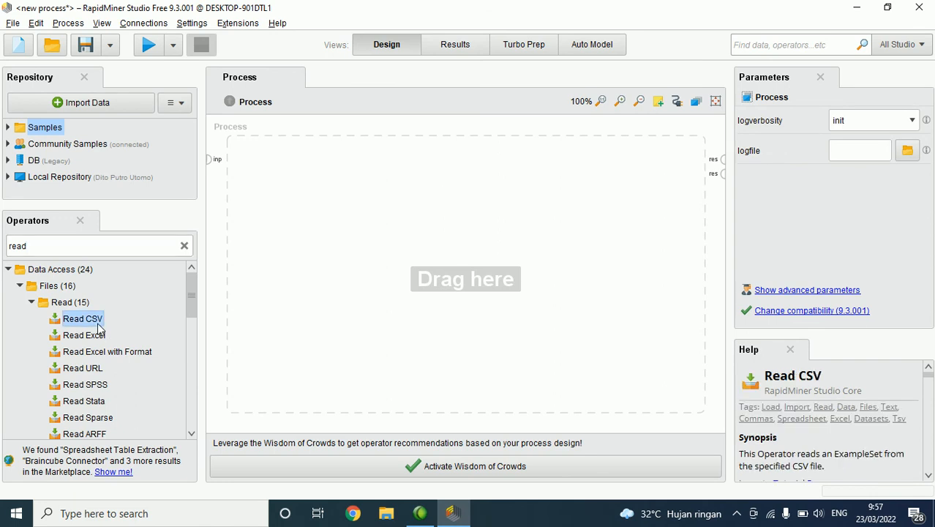
pyautogui.click(146, 356)
pyautogui.click(96, 368)
pyautogui.click(97, 384)
pyautogui.click(110, 401)
pyautogui.scroll(-2, 136, 378)
pyautogui.scroll(-3, 135, 377)
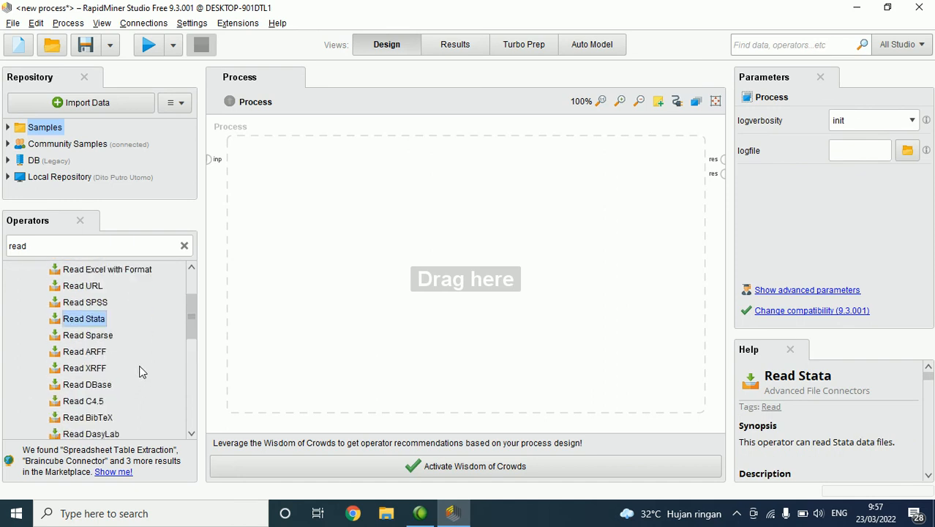
# Step: Add the Read Excel operator to the process and shift it slightly away from the input port
pyautogui.scroll(5, 140, 371)
pyautogui.click(65, 337)
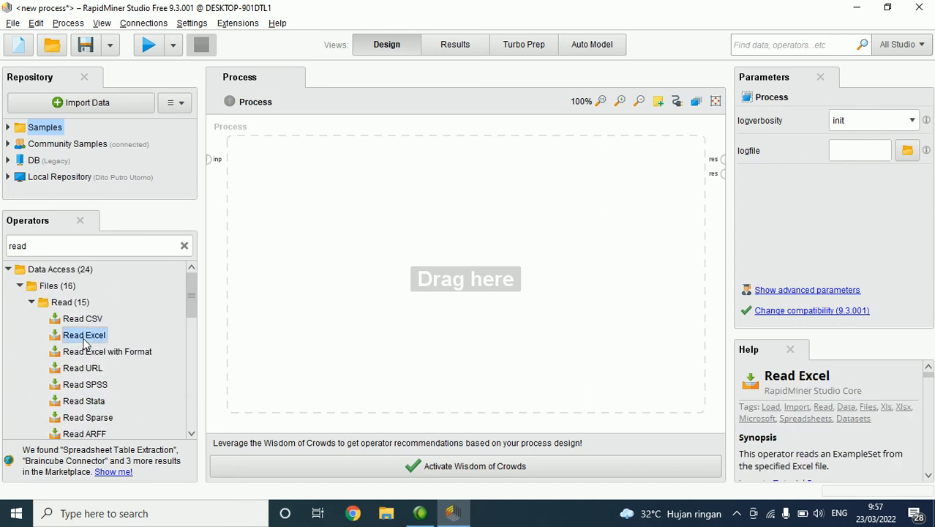
pyautogui.doubleClick(63, 337)
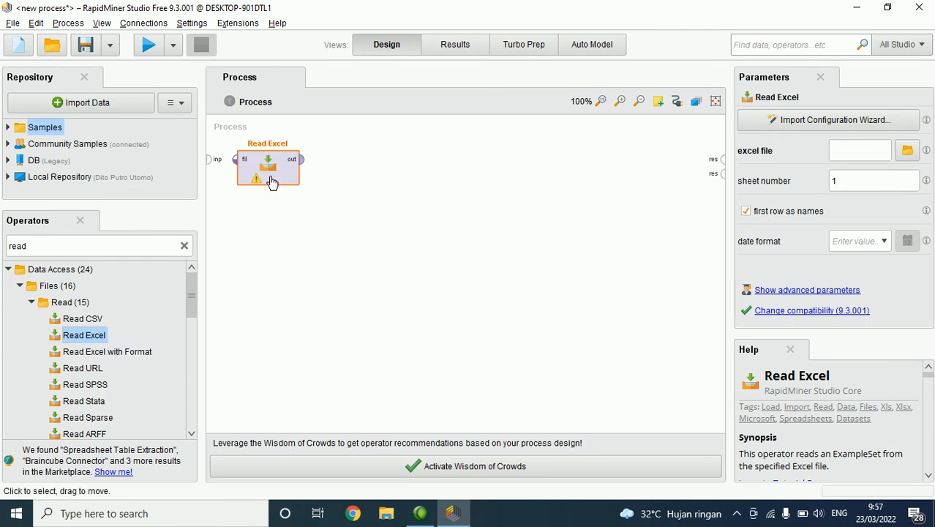
pyautogui.moveTo(272, 182); pyautogui.dragTo(299, 198)
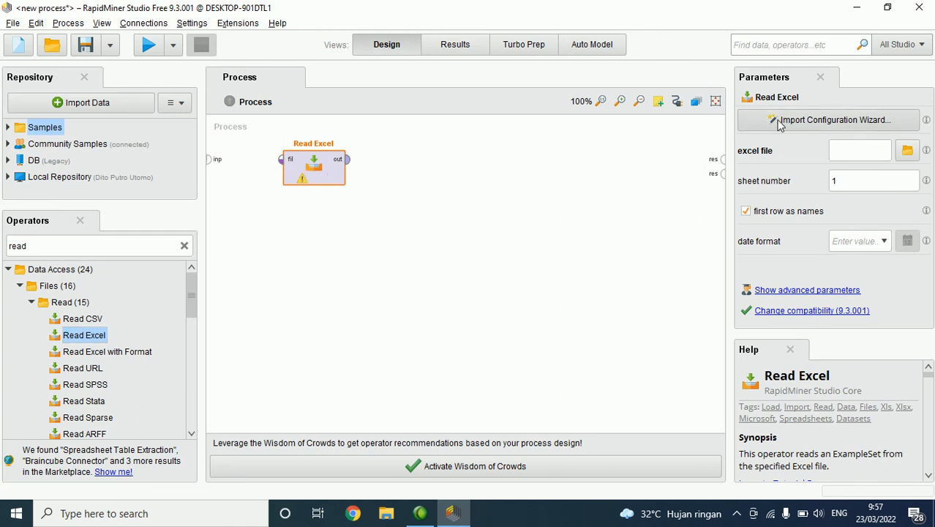
# Step: Start Read Excel's import configuration, choose Dataset Klasifikasi Reduksi 1.xlsx and accept the Sheet1 cell range and header row
pyautogui.click(780, 126)
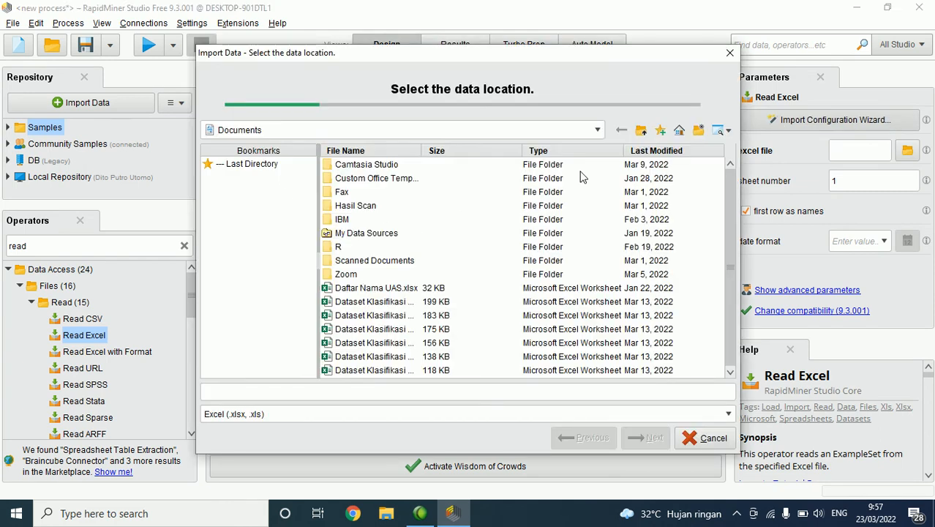
pyautogui.click(399, 302)
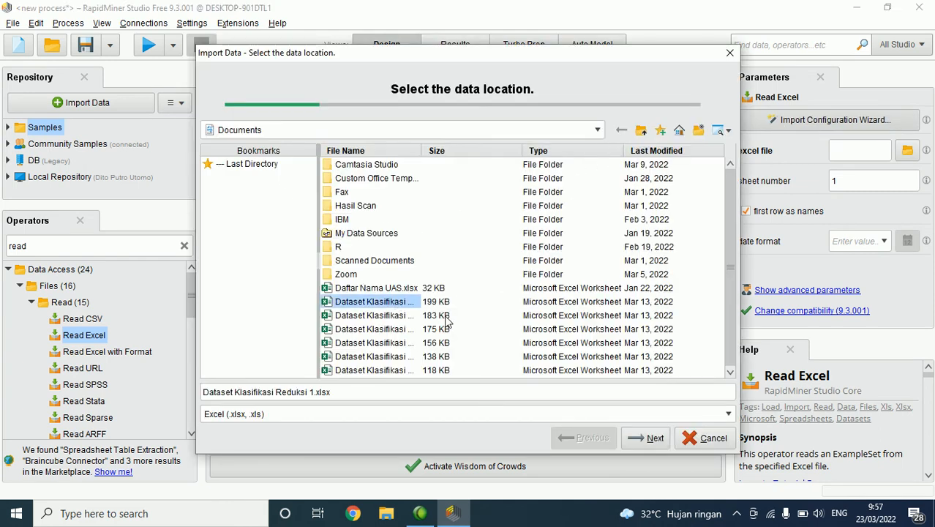
pyautogui.click(654, 438)
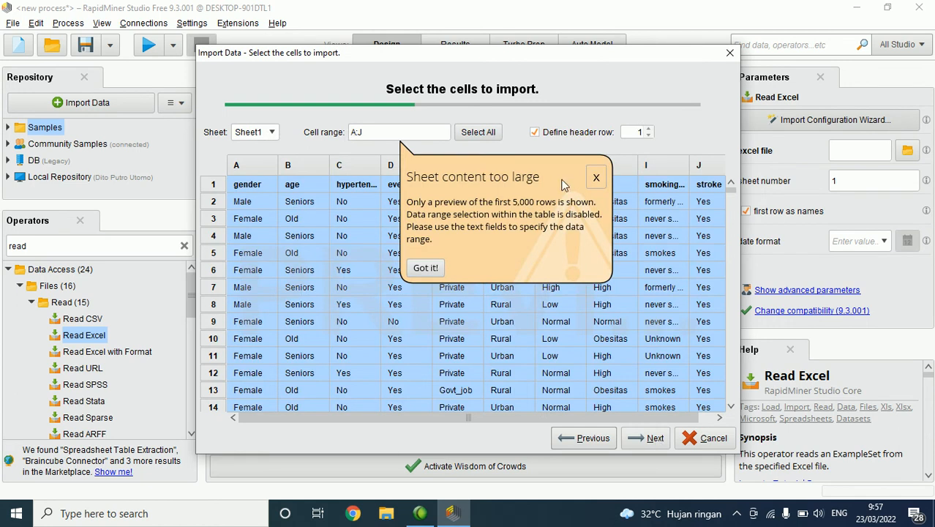
pyautogui.click(596, 178)
pyautogui.click(638, 441)
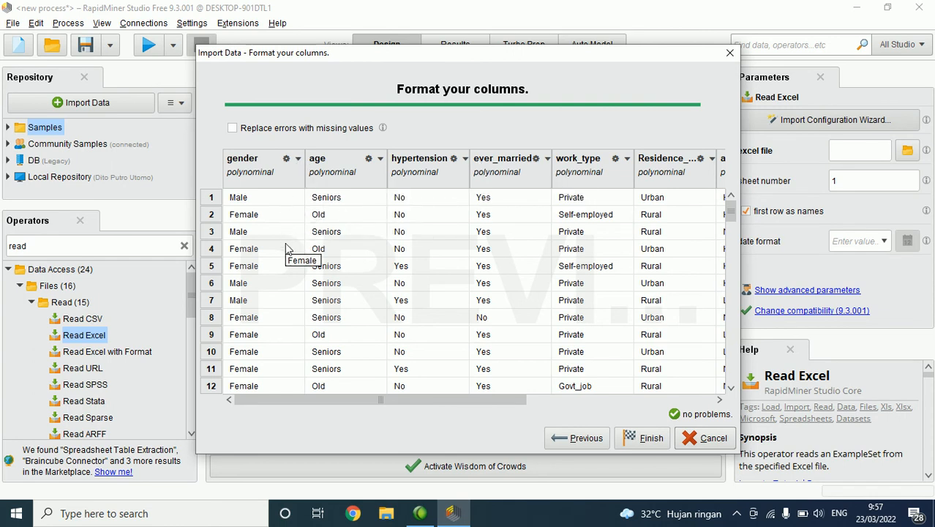
# Step: Change the gender column's type to binominal, check the preview rows and look over the other available types
pyautogui.click(298, 158)
pyautogui.click(298, 158)
pyautogui.click(298, 158)
pyautogui.moveTo(322, 181)
pyautogui.click(399, 195)
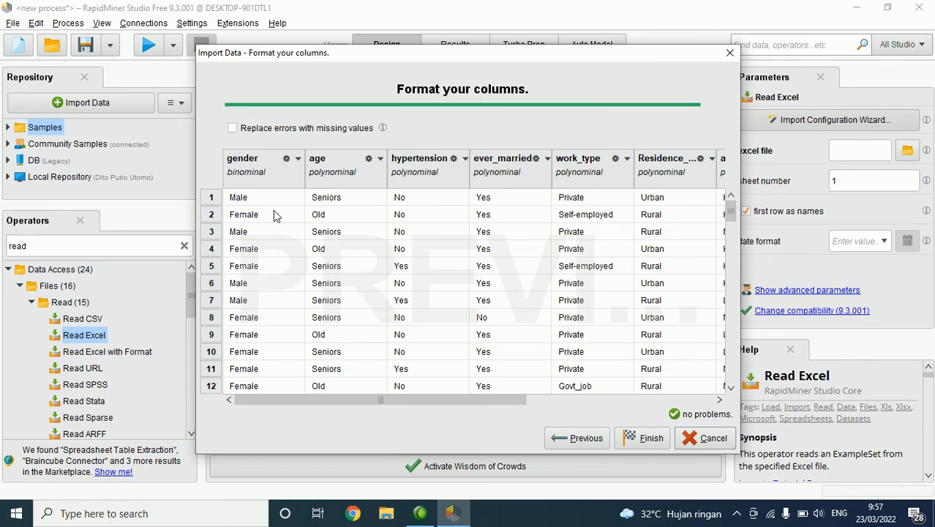
pyautogui.scroll(-4, 260, 260)
pyautogui.scroll(4, 272, 253)
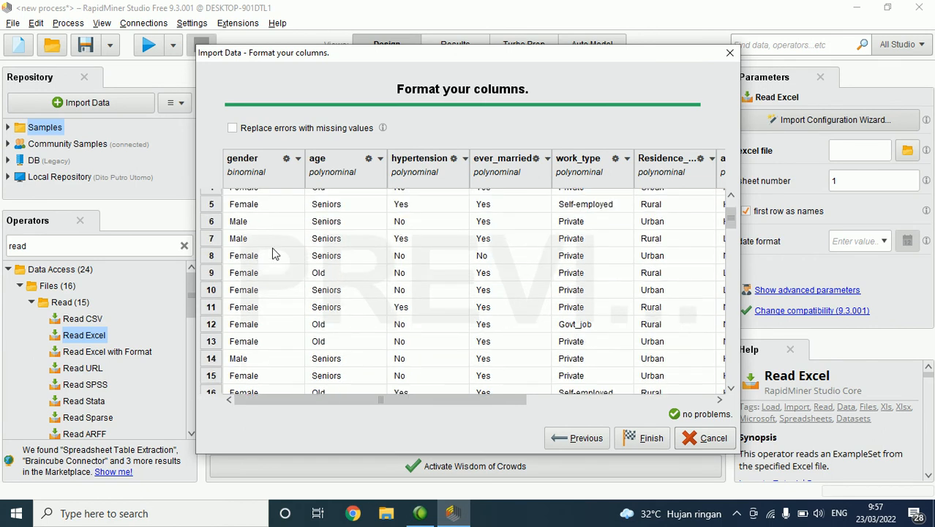
pyautogui.moveTo(438, 397)
pyautogui.mouseDown()
pyautogui.moveTo(689, 387)
pyautogui.moveTo(500, 397)
pyautogui.mouseUp()
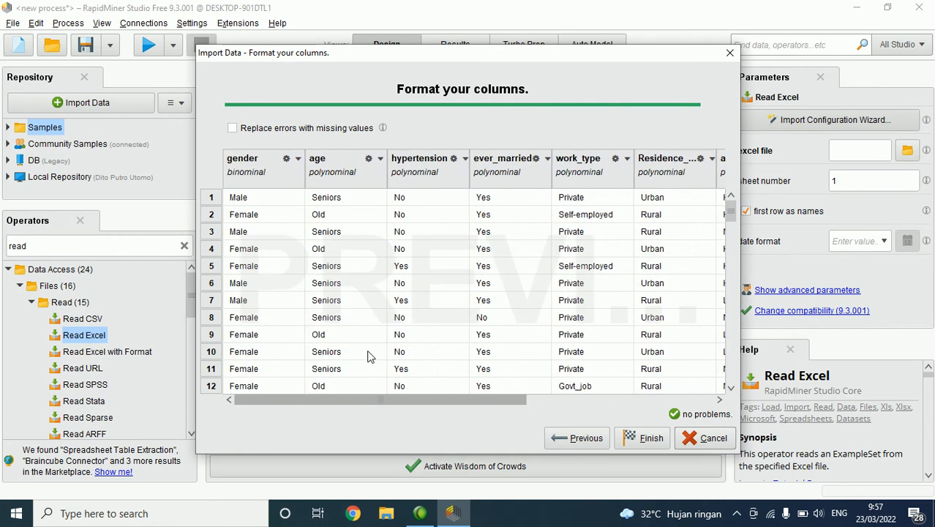
pyautogui.click(299, 159)
pyautogui.moveTo(326, 172)
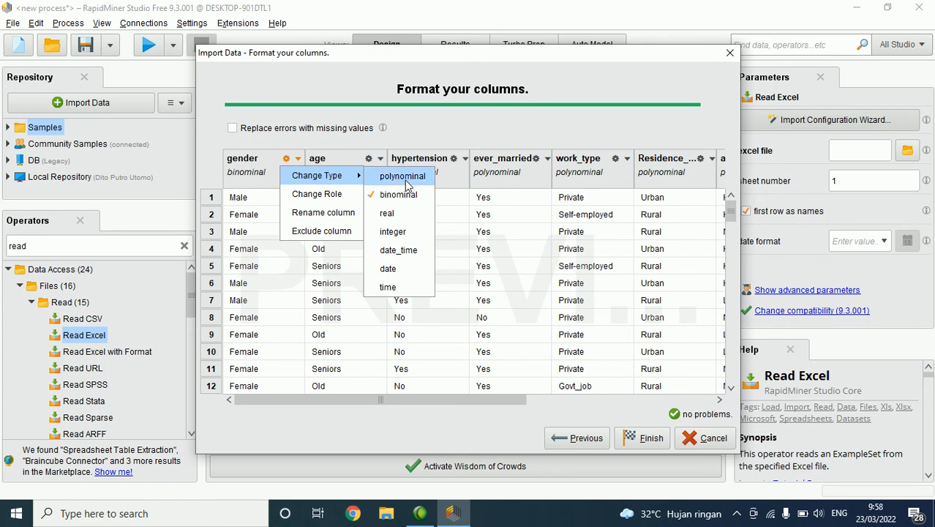
# Step: Open the role setting of the stroke column, leave it without assigning a role, and finish the import configuration
pyautogui.moveTo(469, 400)
pyautogui.mouseDown()
pyautogui.moveTo(762, 402)
pyautogui.moveTo(775, 383)
pyautogui.mouseUp()
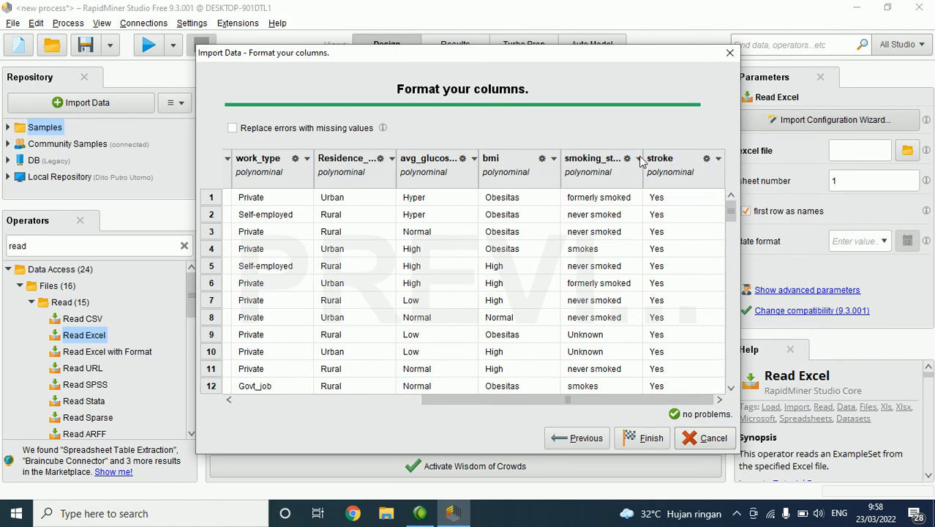
pyautogui.click(717, 160)
pyautogui.click(679, 402)
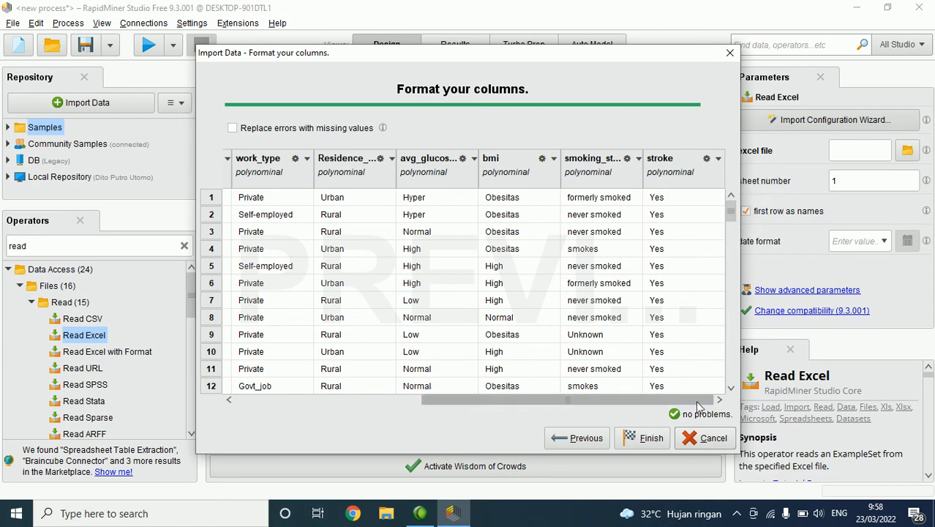
pyautogui.click(718, 160)
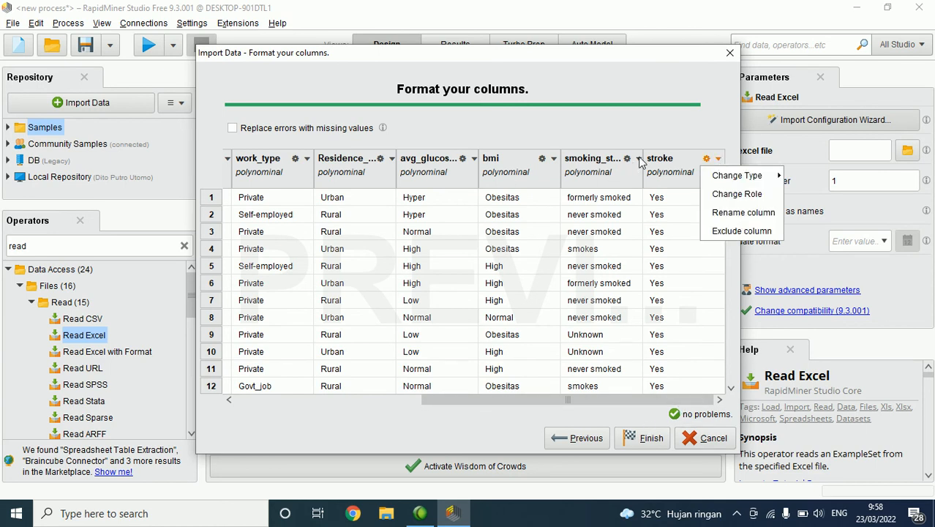
pyautogui.click(737, 194)
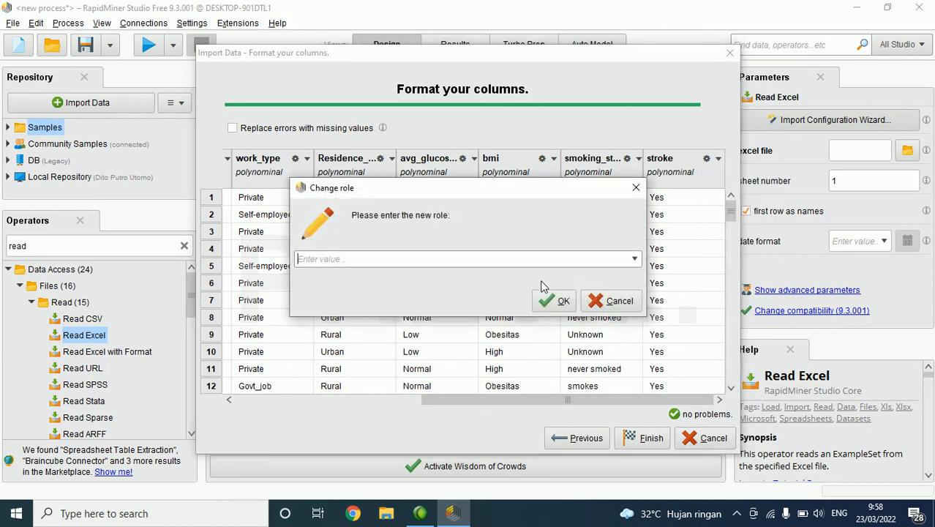
pyautogui.click(606, 303)
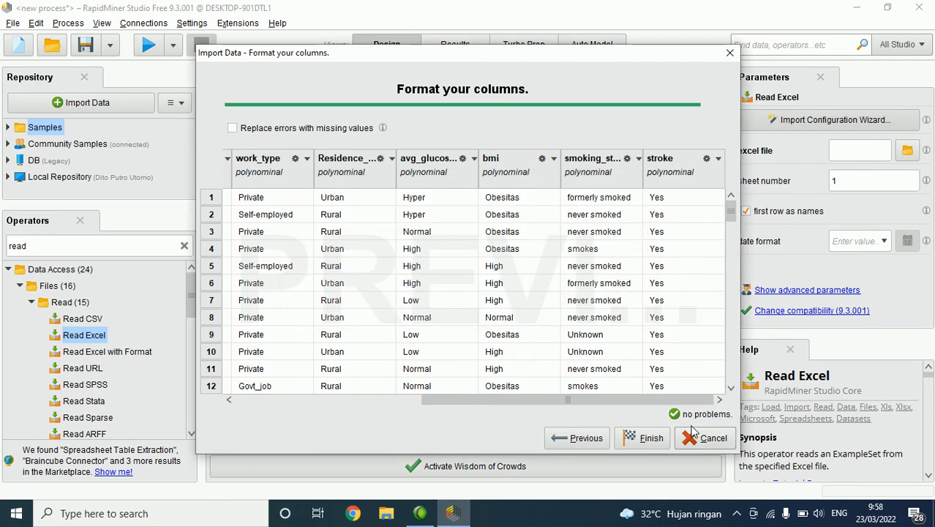
pyautogui.click(644, 439)
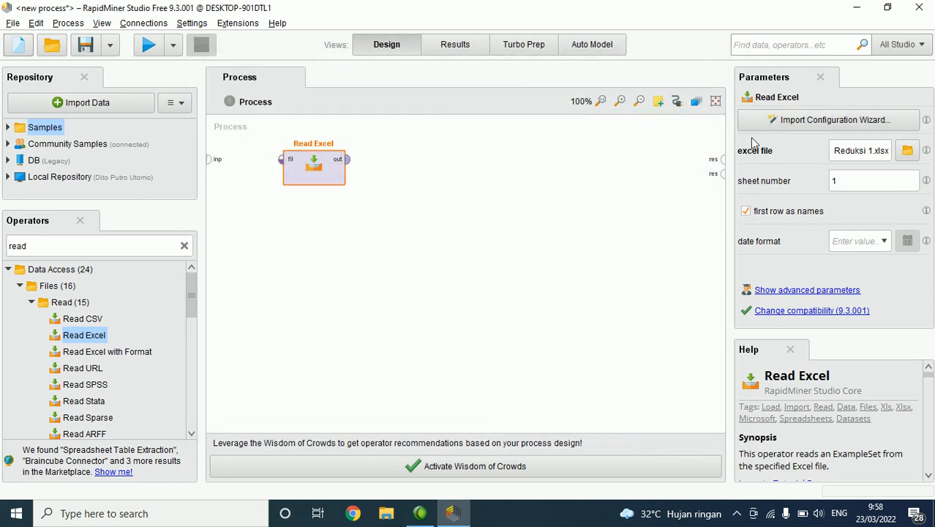
pyautogui.click(852, 151)
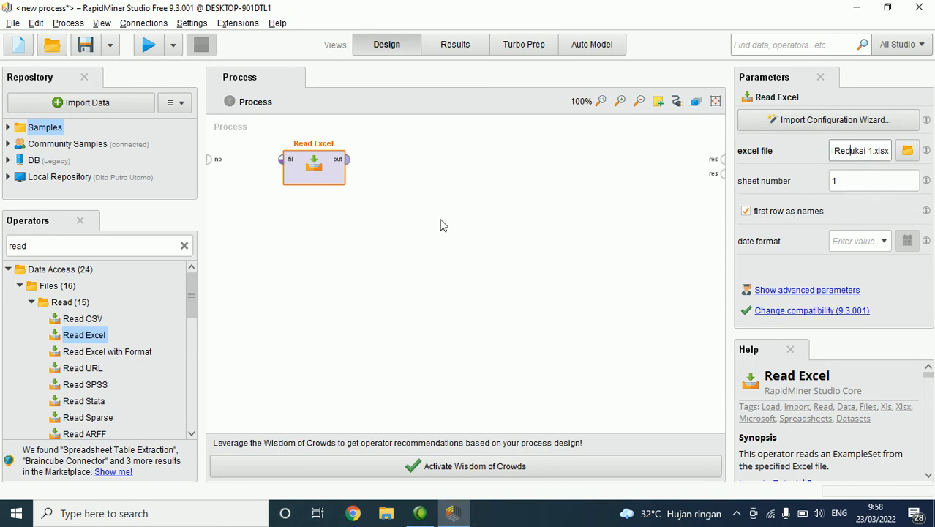
# Step: Connect Read Excel's output to the first process result port and run the process
pyautogui.click(152, 46)
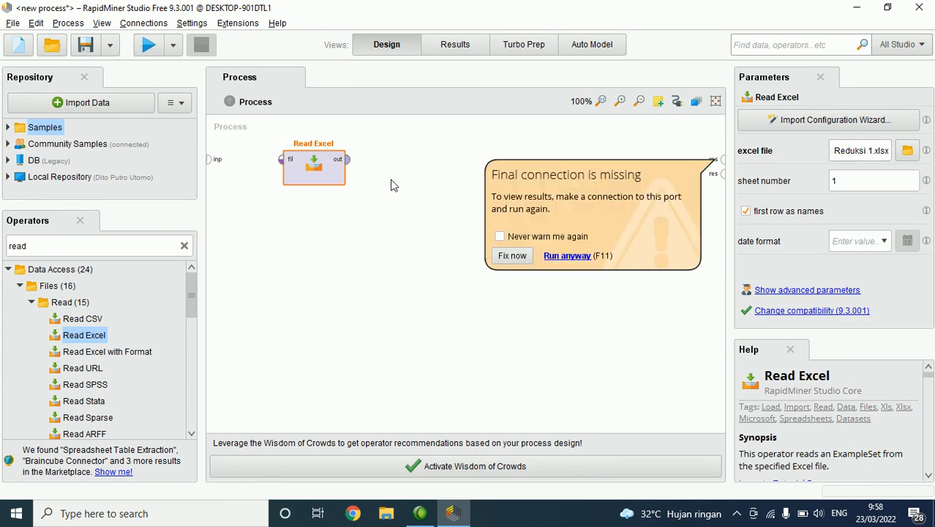
pyautogui.moveTo(348, 159); pyautogui.dragTo(720, 161)
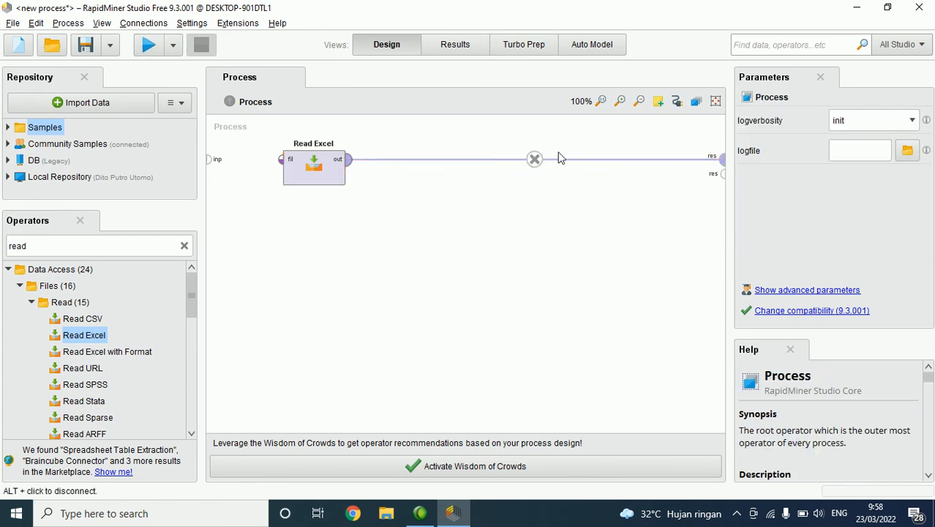
pyautogui.click(149, 45)
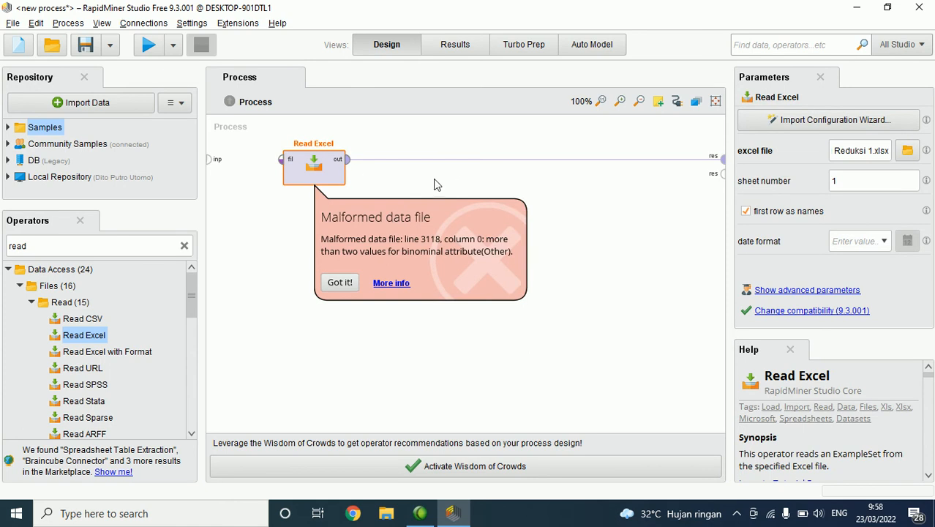
# Step: Reconfigure Read Excel by importing Dataset Klasifikasi Reduksi 1.xlsx again with the default column types
pyautogui.click(426, 179)
pyautogui.click(325, 172)
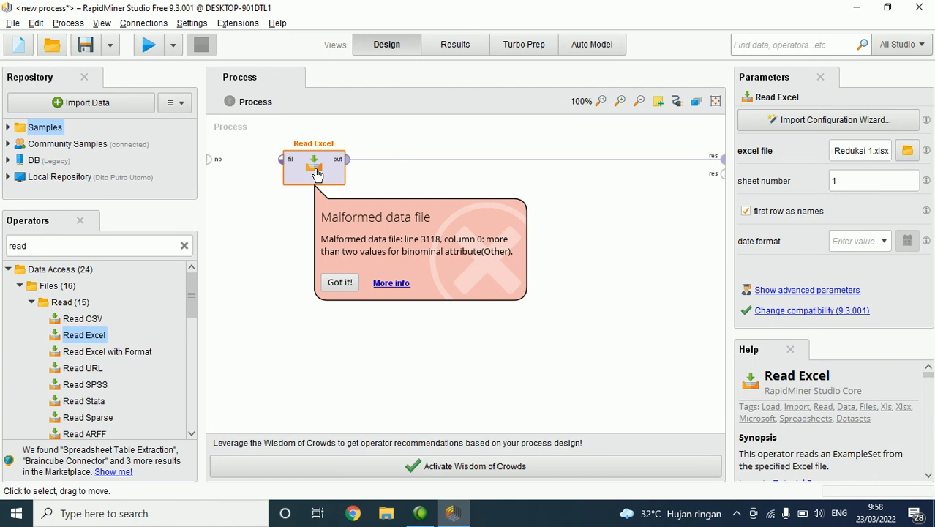
pyautogui.doubleClick(317, 173)
pyautogui.click(701, 439)
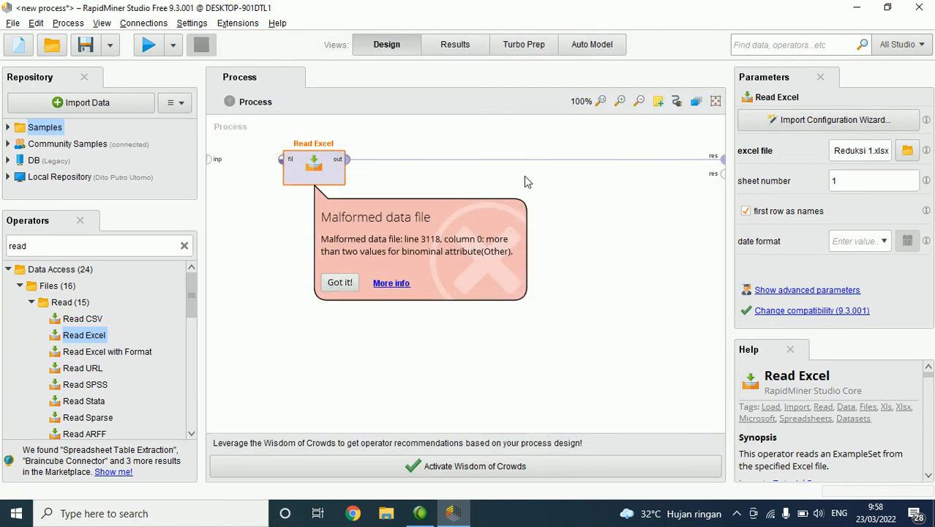
pyautogui.click(796, 120)
pyautogui.click(399, 304)
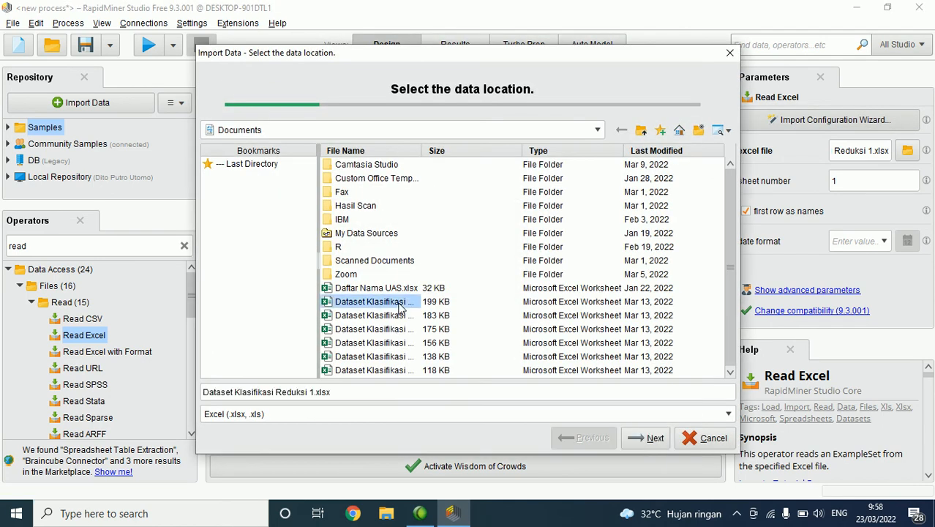
pyautogui.click(649, 439)
pyautogui.click(641, 439)
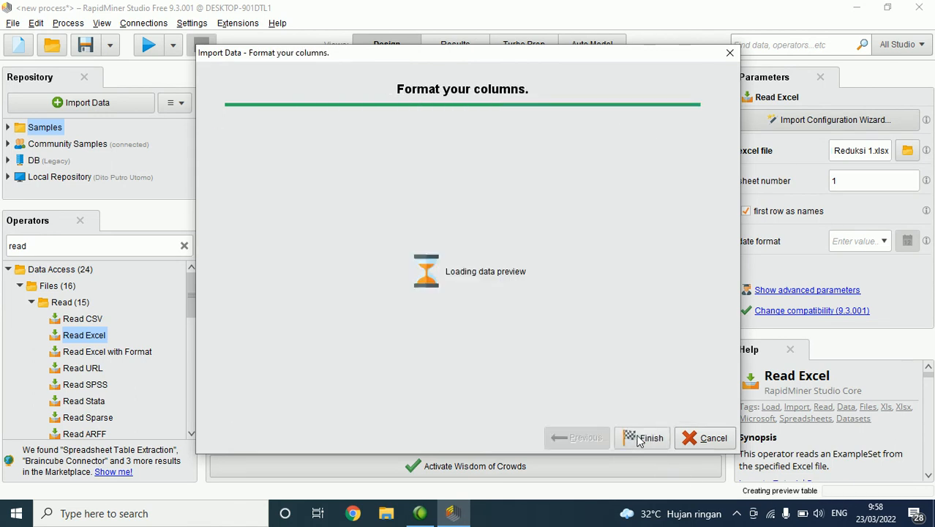
pyautogui.click(642, 438)
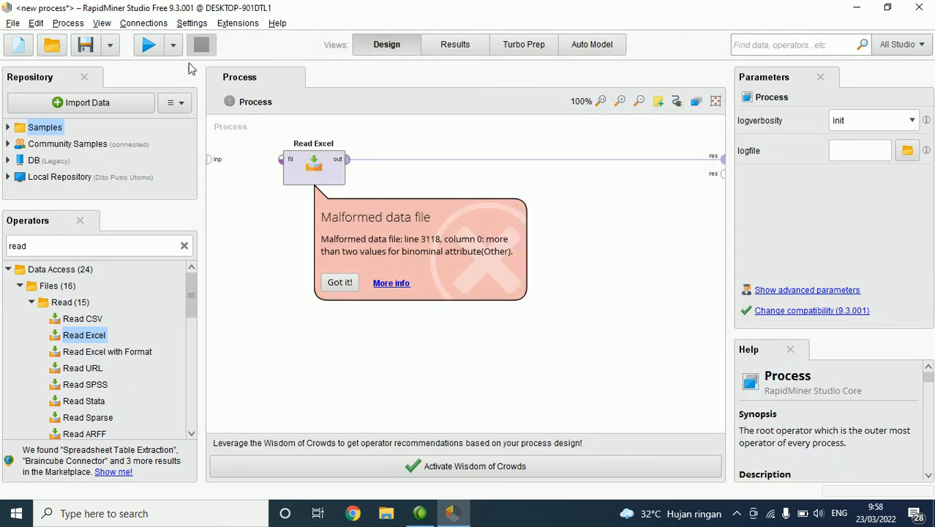
# Step: Run the process and look through the rows read from the Excel file
pyautogui.click(148, 44)
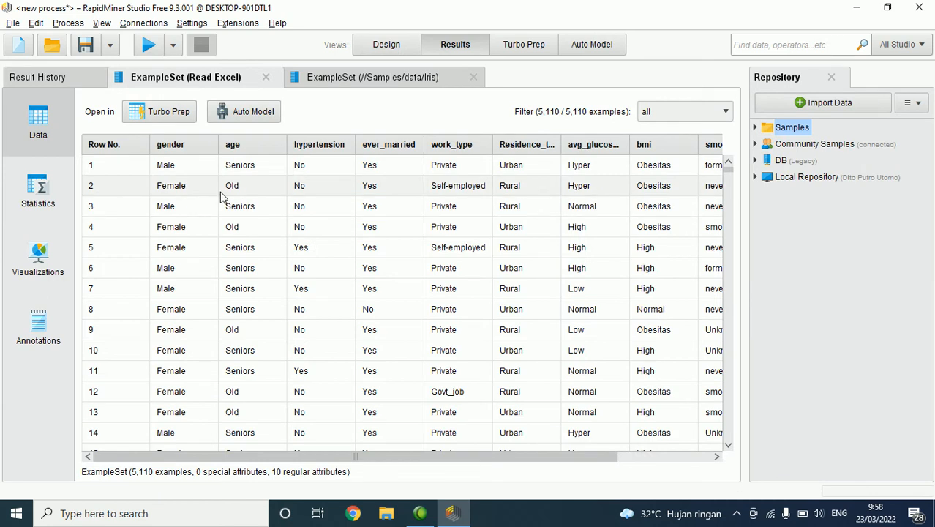
pyautogui.scroll(-7, 219, 197)
pyautogui.scroll(7, 322, 260)
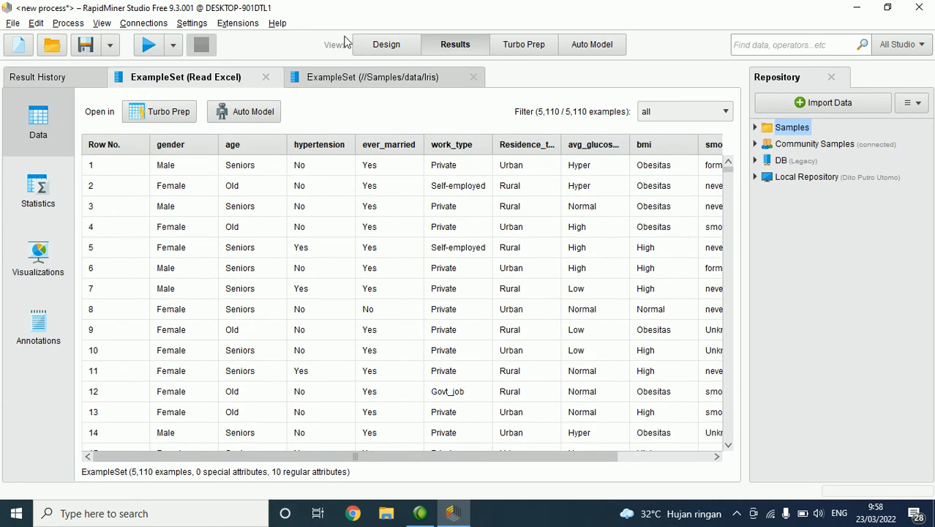
# Step: Return to the process design, disconnect Read Excel from the result port and move the operator closer to the input port
pyautogui.click(386, 45)
pyautogui.click(535, 161)
pyautogui.moveTo(334, 181); pyautogui.dragTo(287, 180)
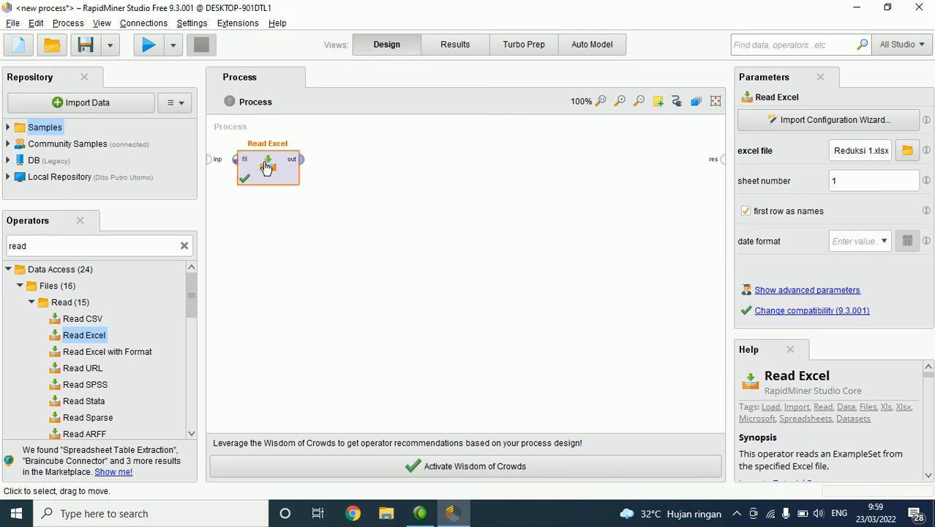
# Step: Search the operators for "select role", shorten the search to "select" and look through the matching operators
pyautogui.doubleClick(110, 243)
pyautogui.write('sele')
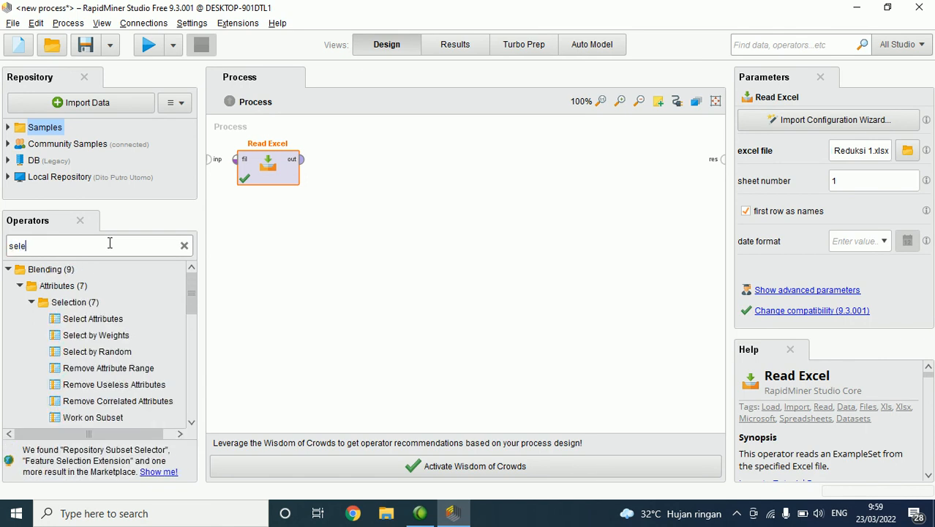
pyautogui.write('c rol')
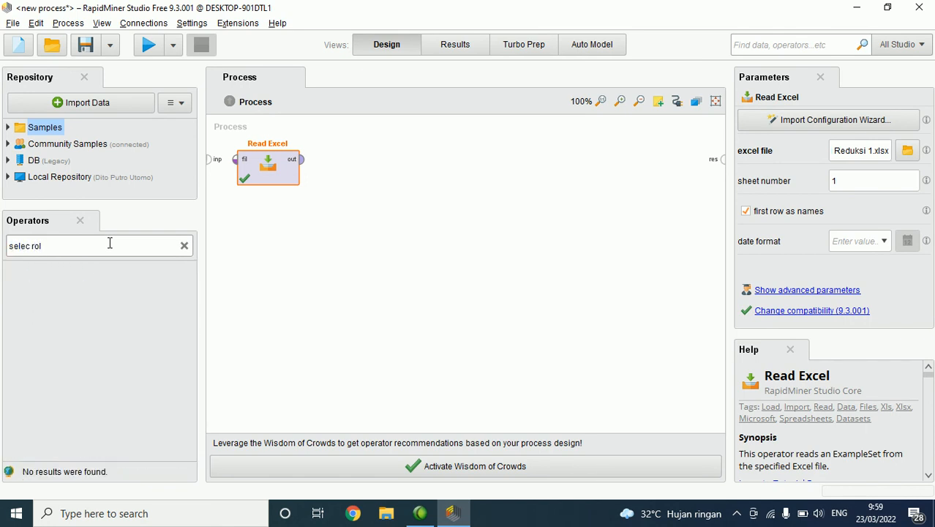
pyautogui.press('BackSpace')
pyautogui.press('BackSpace')
pyautogui.press('BackSpace')
pyautogui.press('BackSpace')
pyautogui.write('t role')
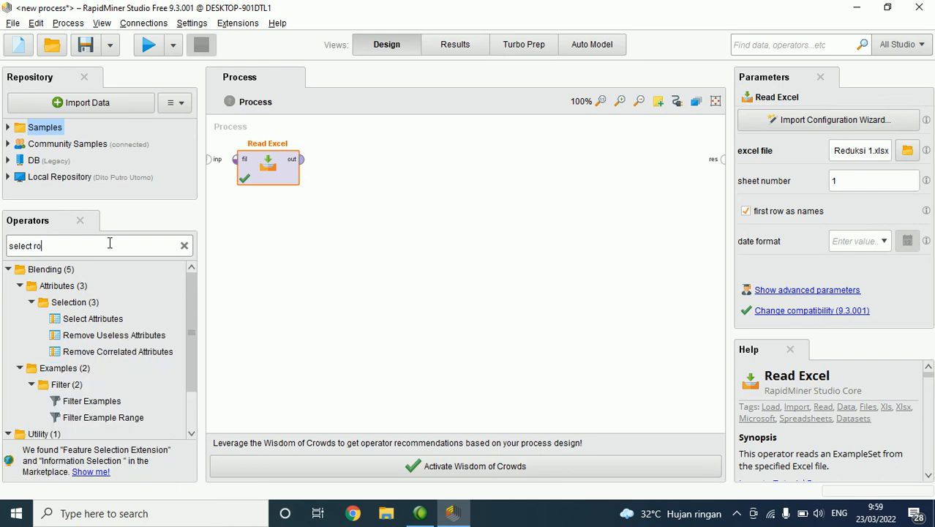
pyautogui.press('BackSpace')
pyautogui.press('BackSpace')
pyautogui.press('BackSpace')
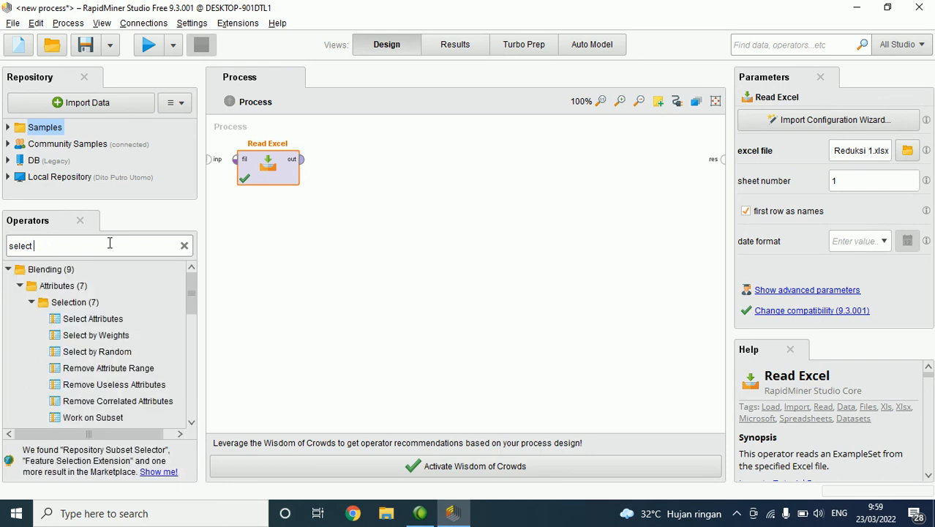
pyautogui.scroll(-2, 157, 308)
pyautogui.scroll(2, 157, 308)
# Step: Try the Select Attributes operator after Read Excel, view its attribute filter types, and delete the operator
pyautogui.moveTo(110, 319); pyautogui.dragTo(327, 160)
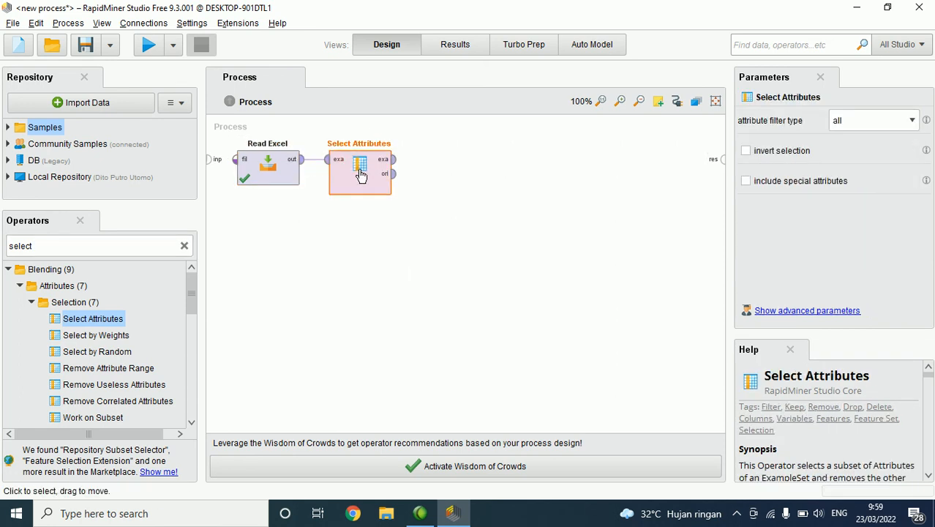
pyautogui.click(882, 126)
pyautogui.click(519, 182)
pyautogui.click(364, 175)
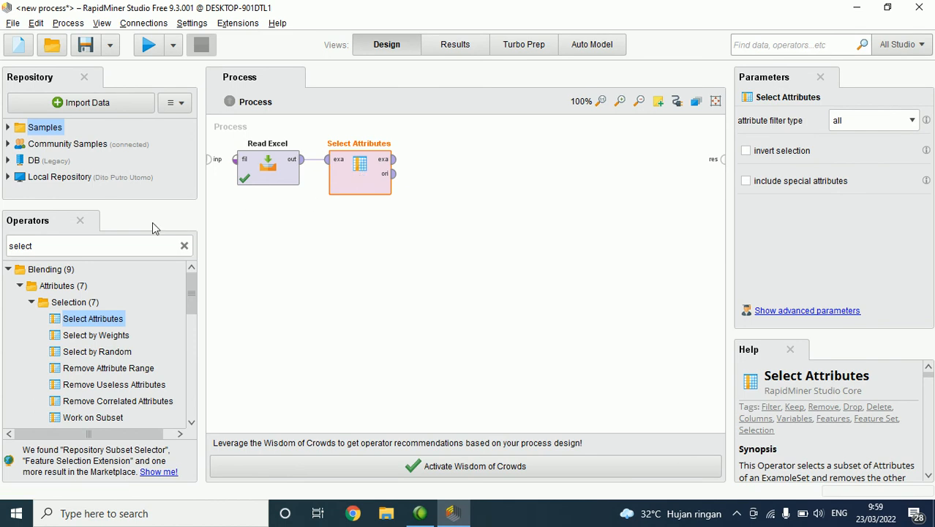
pyautogui.press('Delete')
# Step: Search the operators for "role", add Set Role after Read Excel and connect Read Excel's output to its example set input
pyautogui.doubleClick(111, 249)
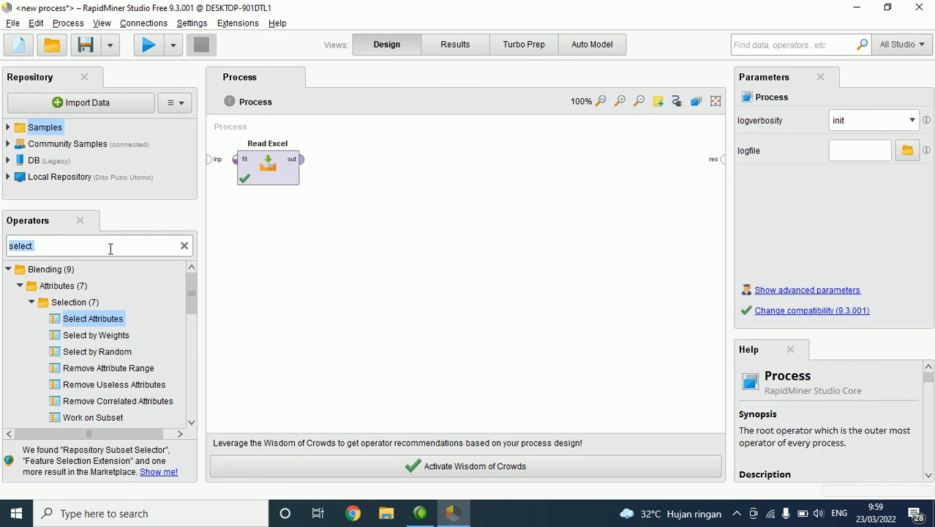
pyautogui.write('role')
pyautogui.moveTo(79, 401); pyautogui.dragTo(344, 175)
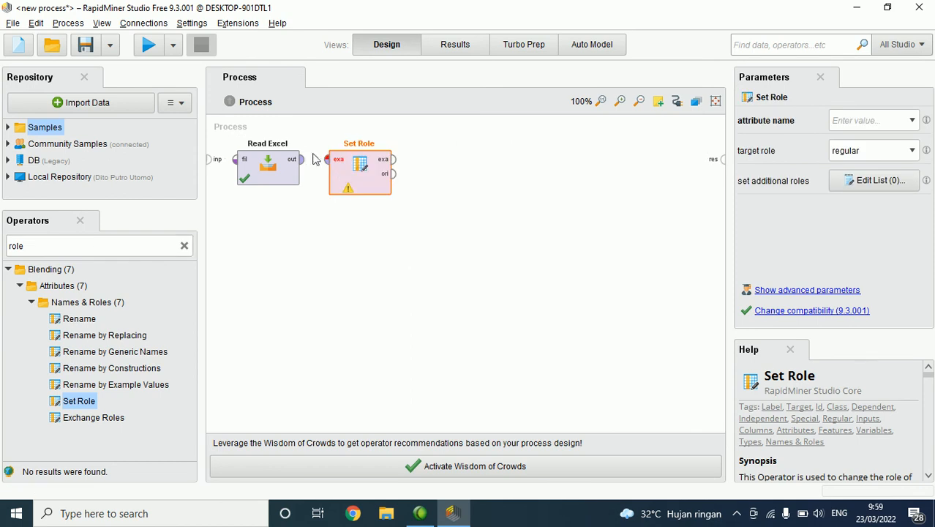
pyautogui.click(302, 159)
pyautogui.click(326, 159)
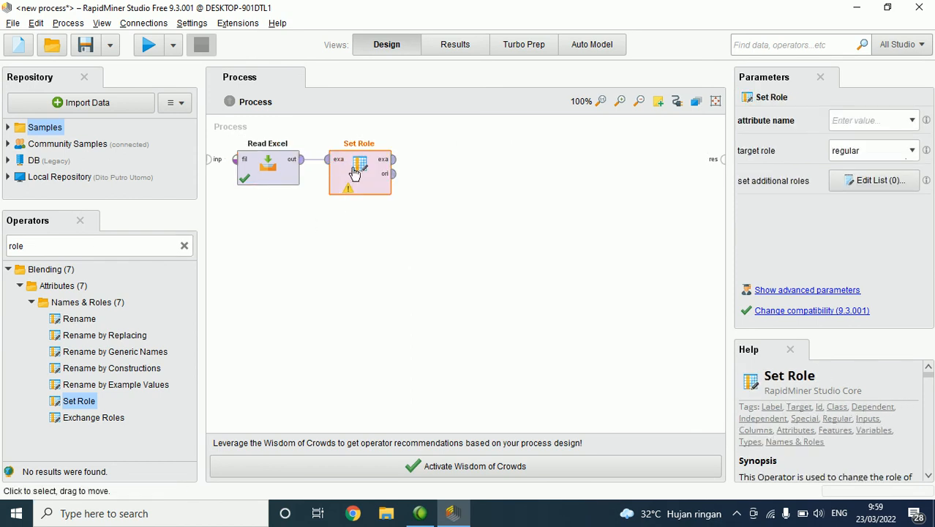
# Step: Set the Set Role operator's attribute name to stroke and its target role to label
pyautogui.click(912, 120)
pyautogui.scroll(-1, 899, 216)
pyautogui.click(893, 210)
pyautogui.click(912, 150)
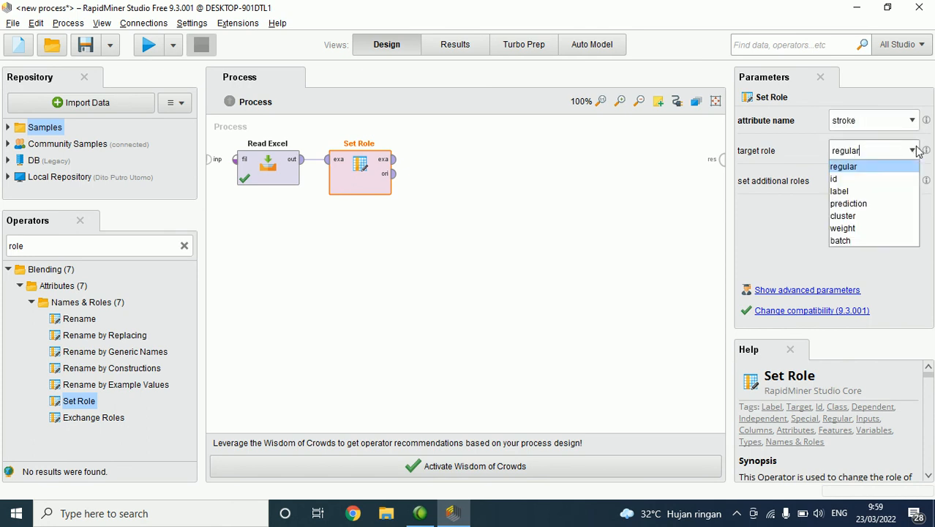
pyautogui.click(878, 191)
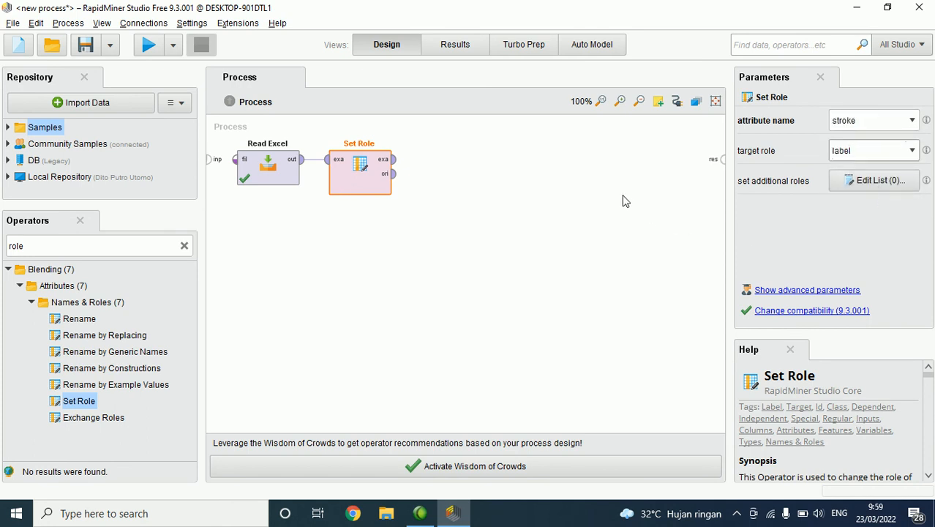
pyautogui.click(608, 205)
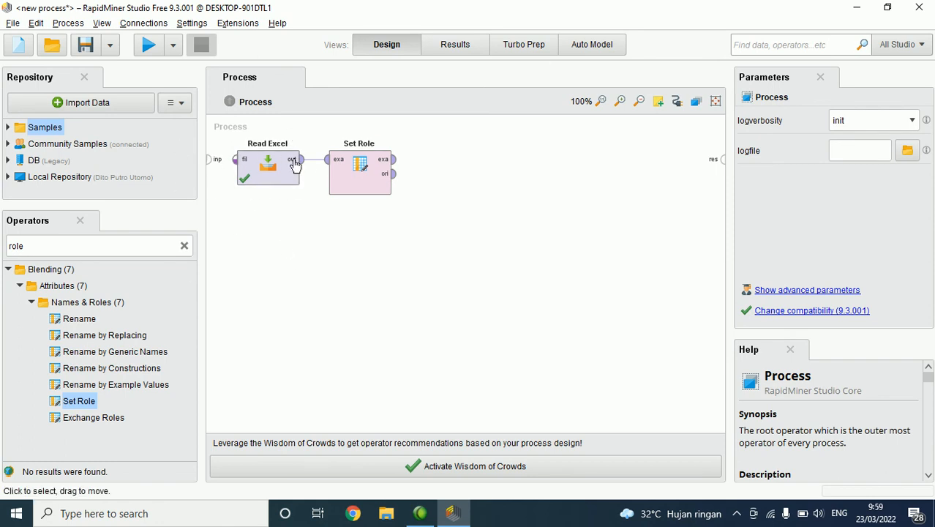
# Step: Delete the Set Role and Read Excel operators from the process and reset the operator list to its collapsed, unfiltered folders
pyautogui.click(366, 169)
pyautogui.press('Delete')
pyautogui.click(267, 167)
pyautogui.press('Delete')
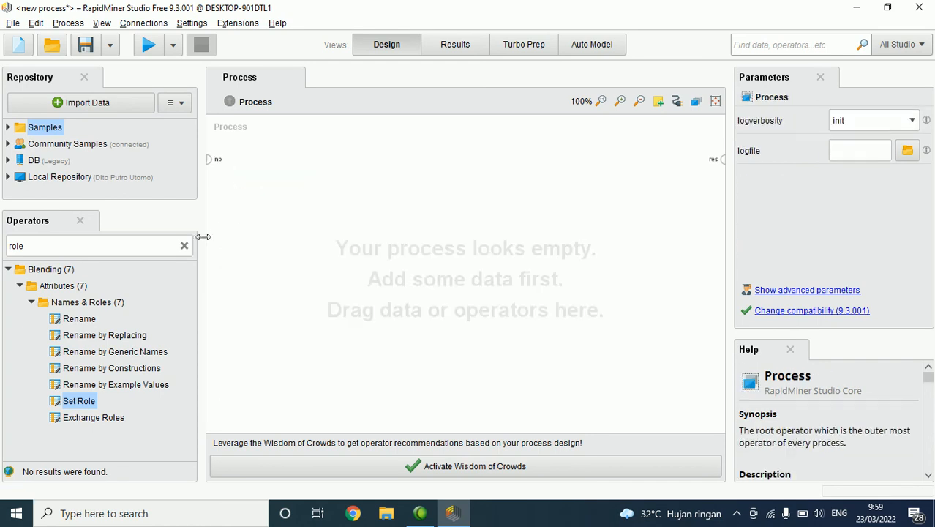
pyautogui.click(185, 246)
pyautogui.click(8, 286)
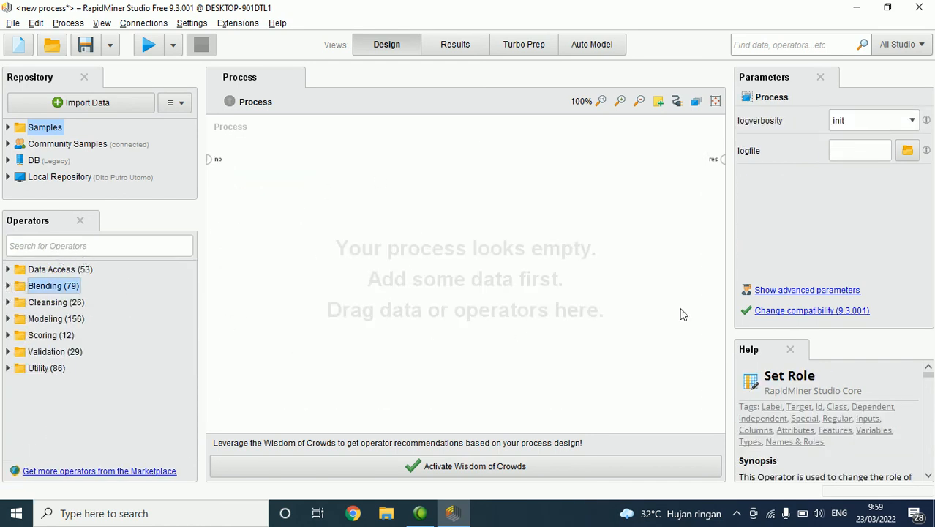
# Step: Search the operators for "c45" and "decis" and look through the decision tree operators
pyautogui.click(100, 245)
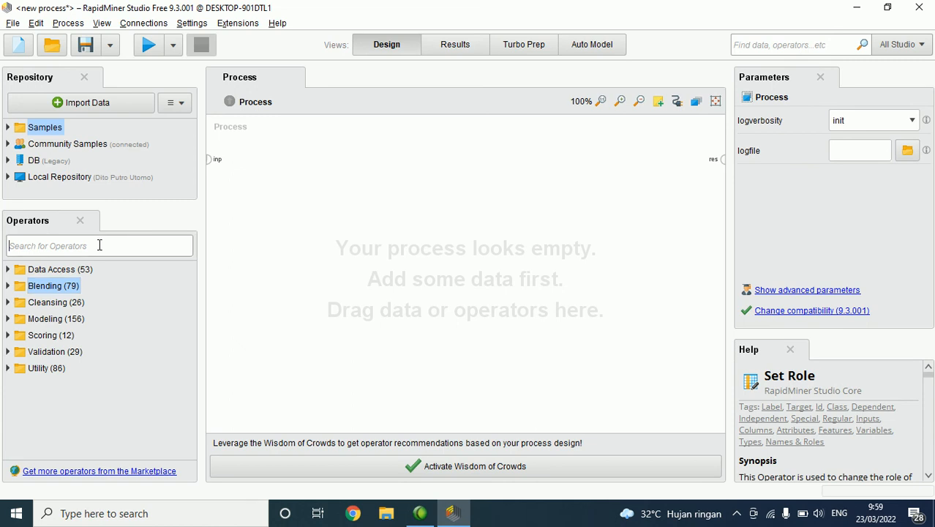
pyautogui.write('c50')
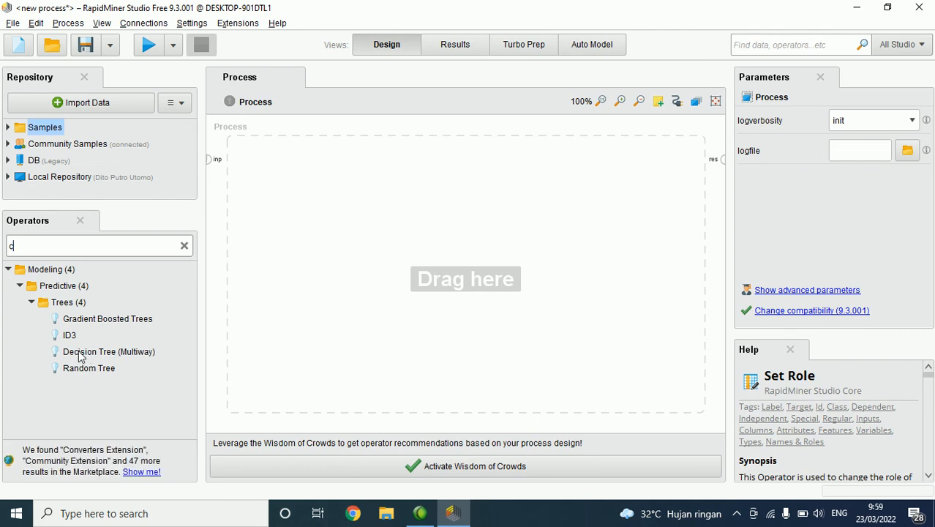
pyautogui.press('BackSpace')
pyautogui.press('BackSpace')
pyautogui.write('c45')
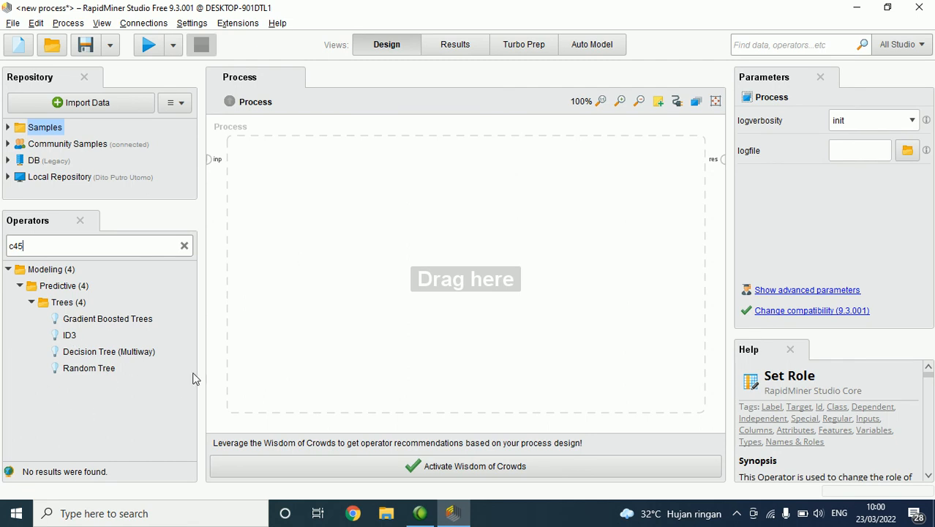
pyautogui.hotkey('ctrl', 'a')
pyautogui.write('deci')
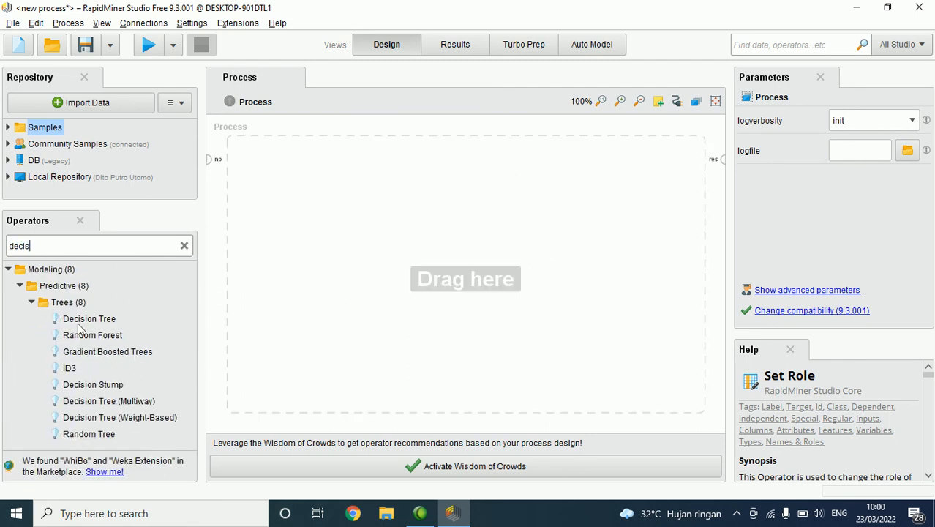
pyautogui.write('s')
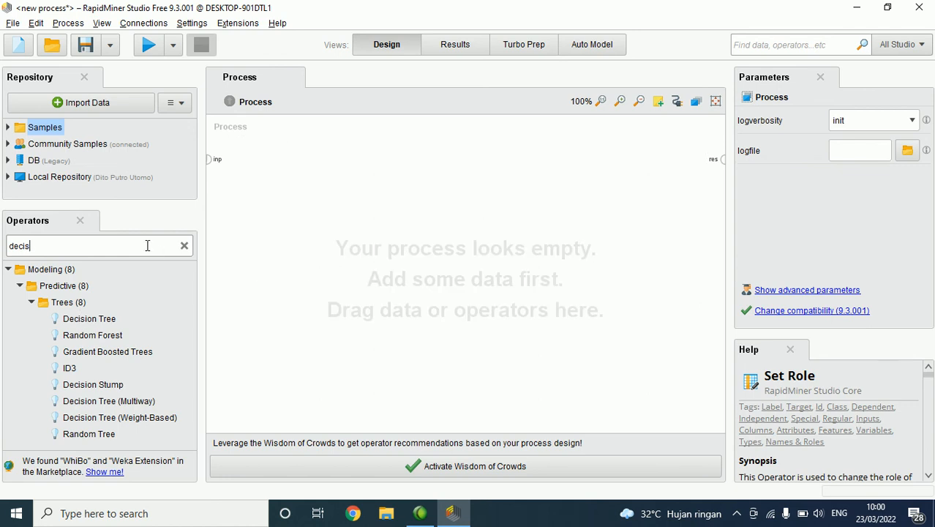
# Step: Search the operators for "aprio", replace the search with "fpg" and view the help for FP-Growth
pyautogui.hotkey('ctrl', 'a')
pyautogui.write('aprio')
pyautogui.press('BackSpace')
pyautogui.press('BackSpace')
pyautogui.press('BackSpace')
pyautogui.press('BackSpace')
pyautogui.press('BackSpace')
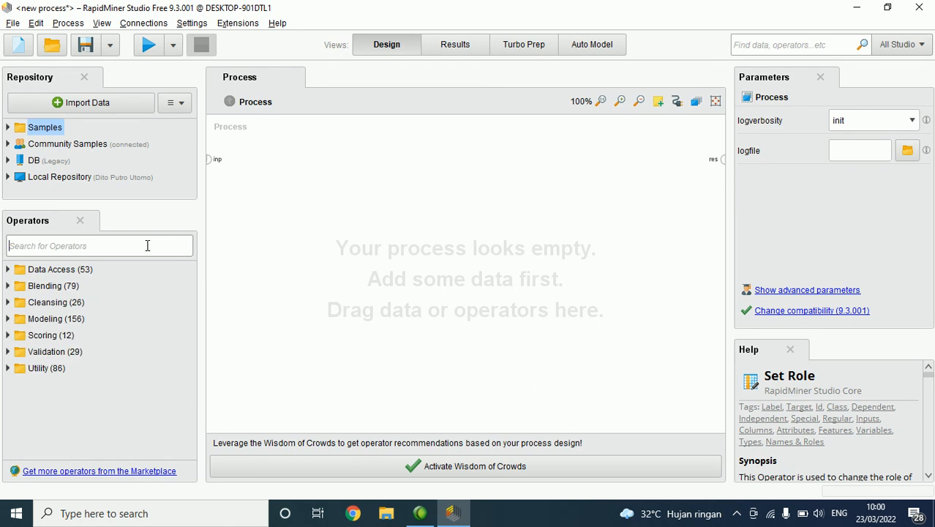
pyautogui.write('fpg')
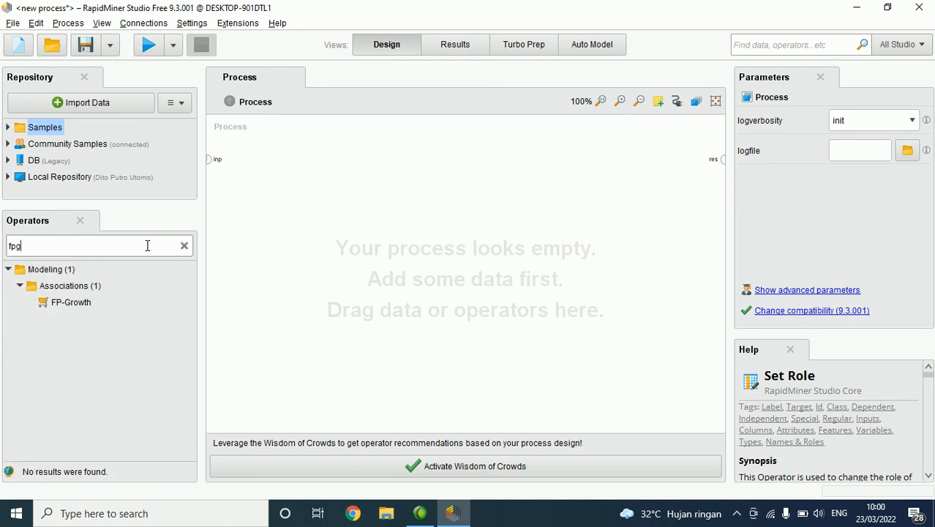
pyautogui.click(65, 302)
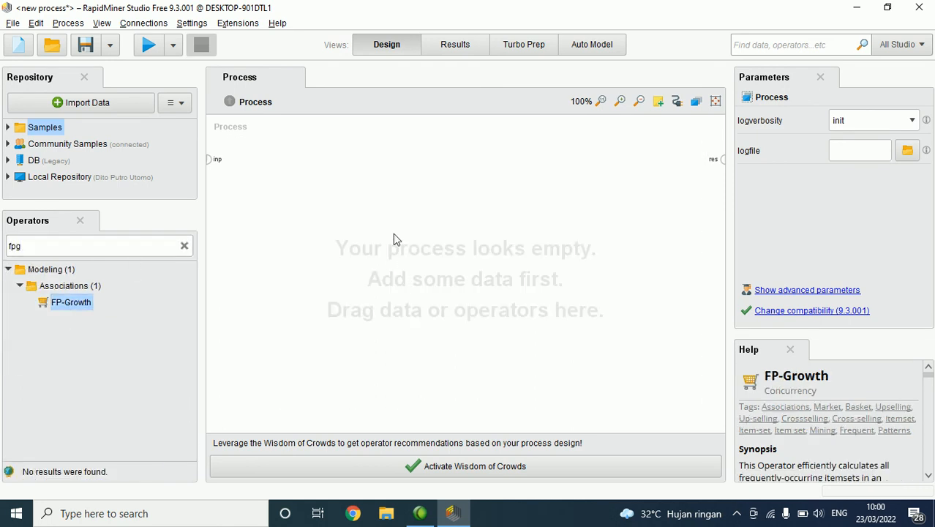
# Step: Search the operators for "neare", view the help for k-NN, and return to the full list with the Data Access folder expanded
pyautogui.click(7, 246)
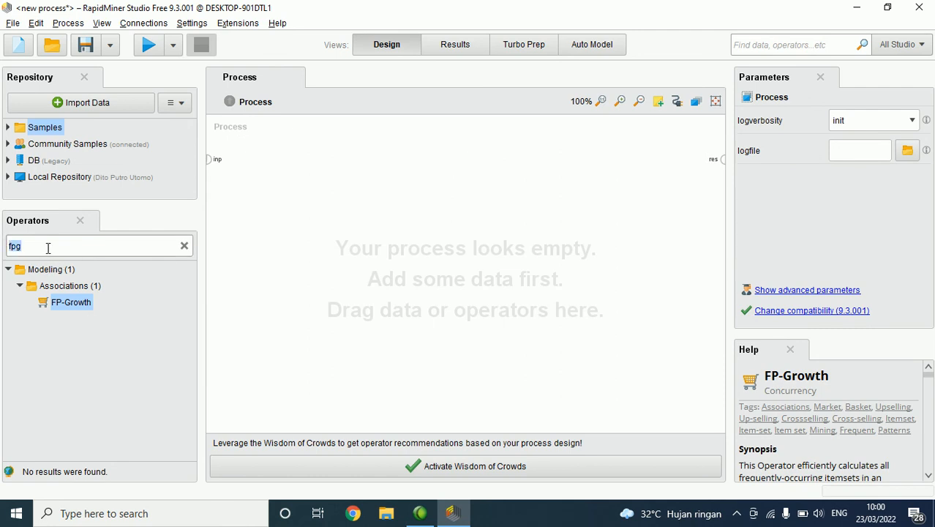
pyautogui.write('neare')
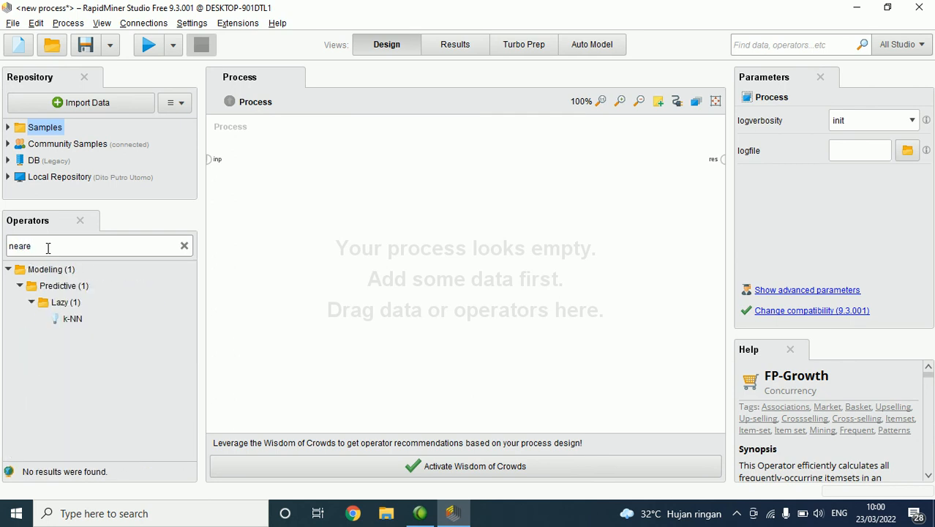
pyautogui.click(67, 321)
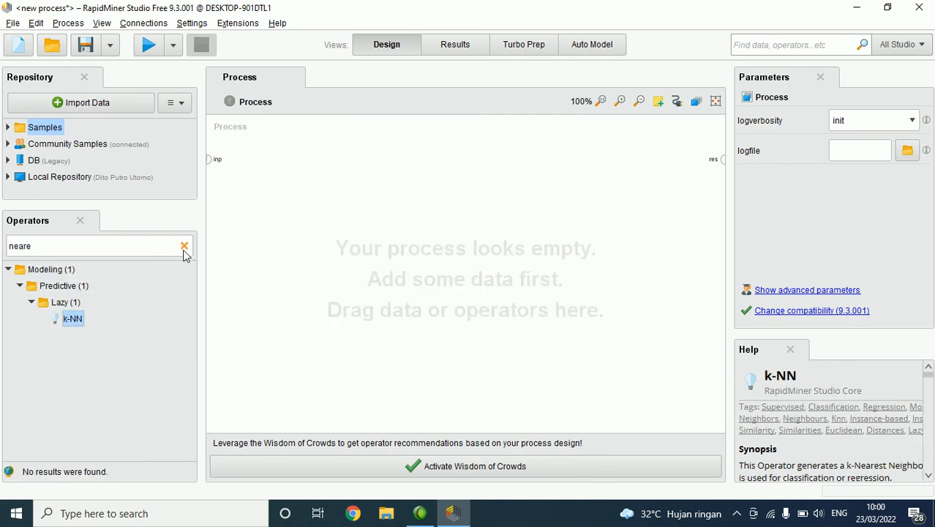
pyautogui.click(183, 247)
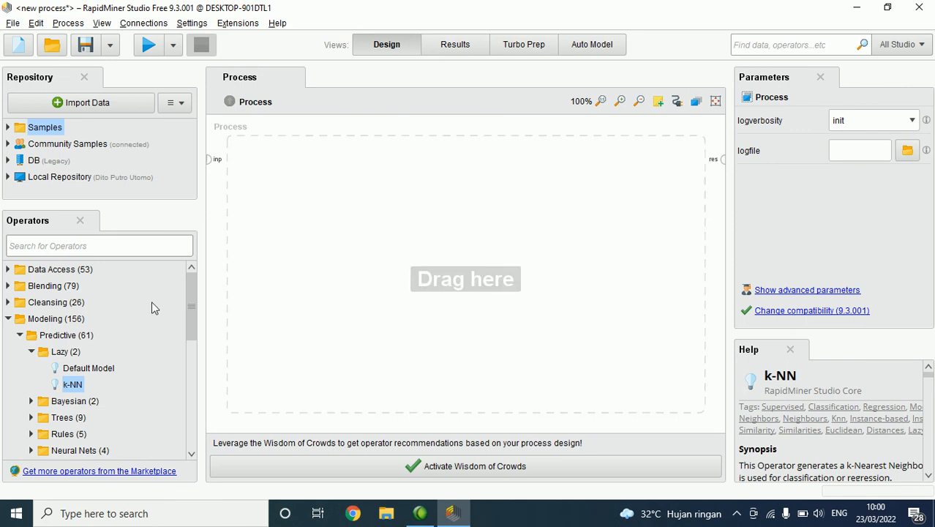
pyautogui.click(8, 270)
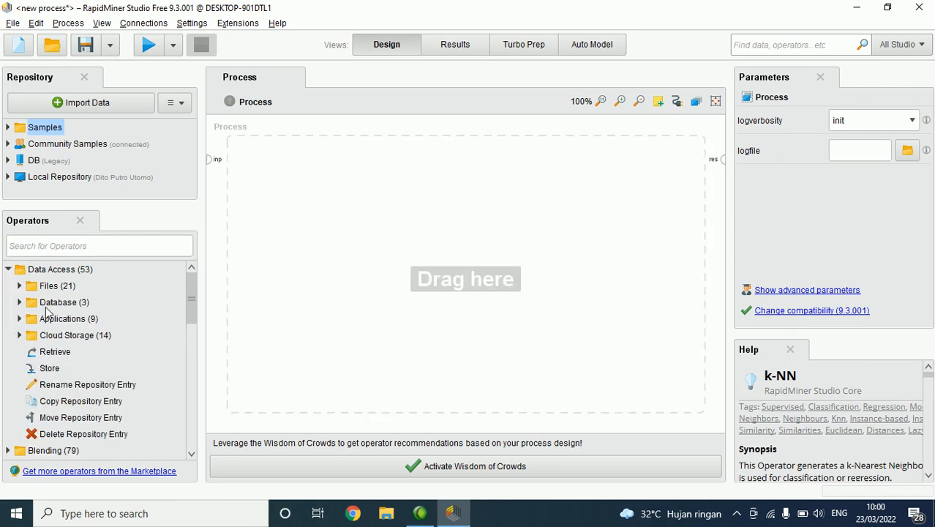
# Step: Search the operators for "decis", add Decision Tree to the process and view its available criterion options
pyautogui.click(77, 245)
pyautogui.write('decis')
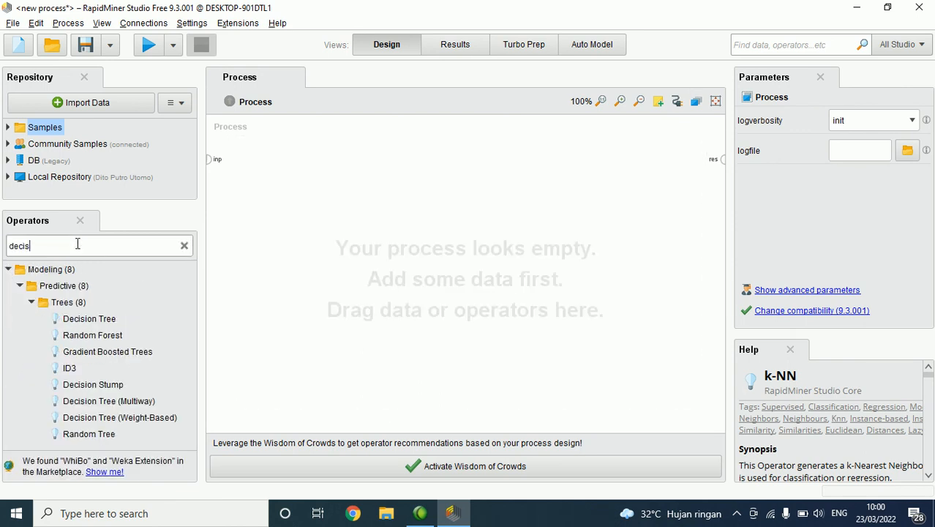
pyautogui.moveTo(102, 322); pyautogui.dragTo(443, 214)
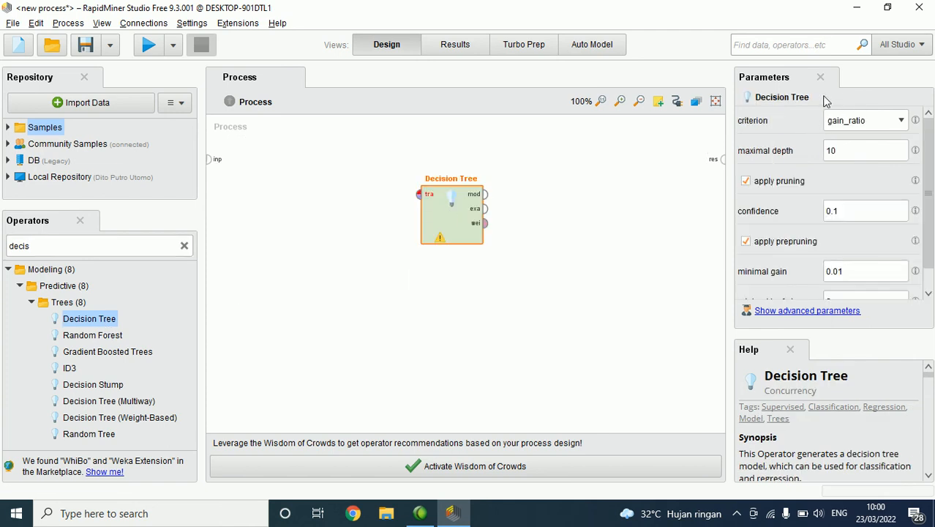
pyautogui.click(668, 208)
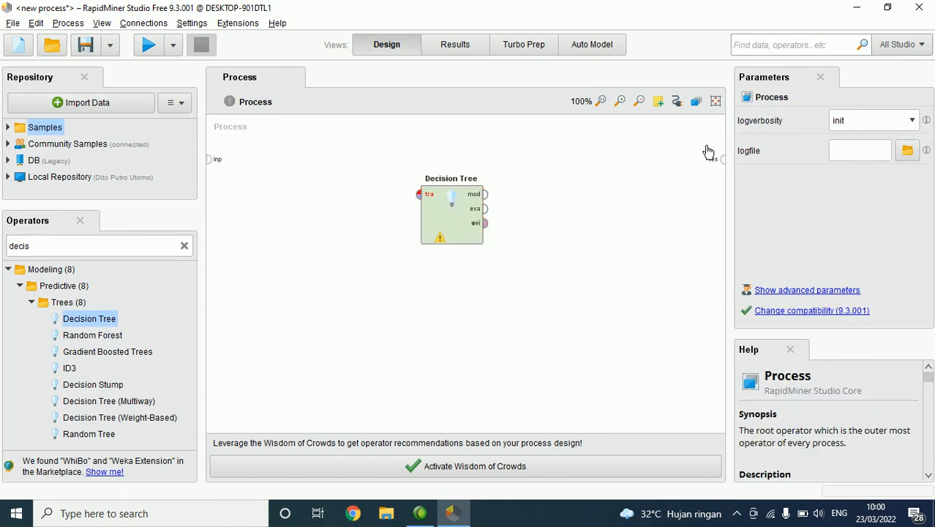
pyautogui.click(468, 213)
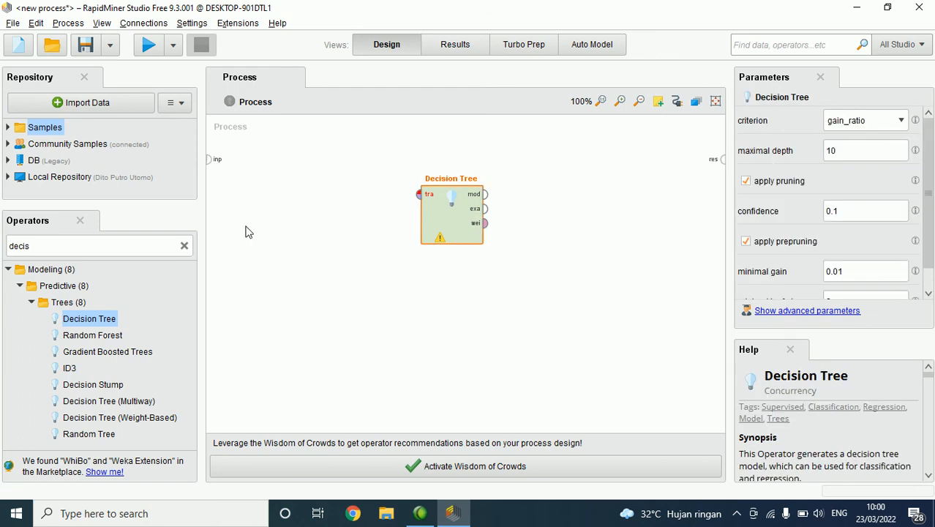
pyautogui.click(852, 124)
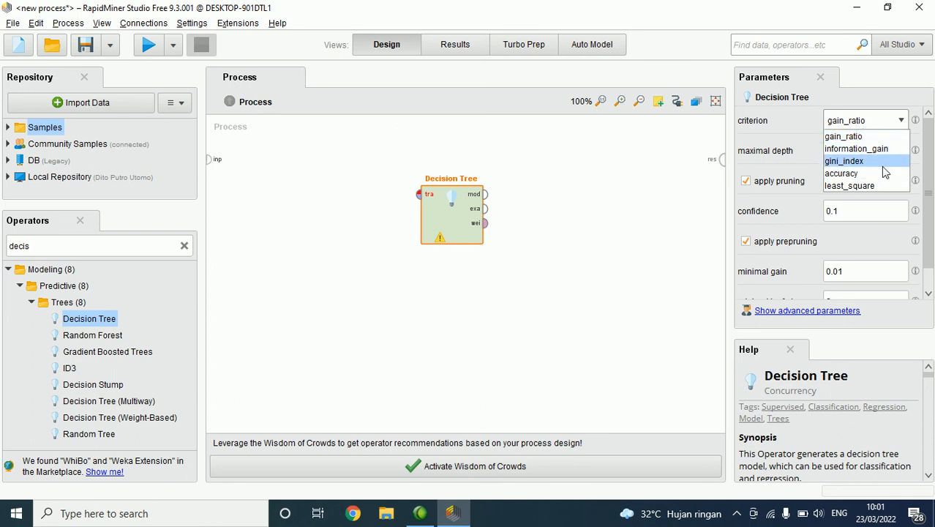
pyautogui.click(634, 211)
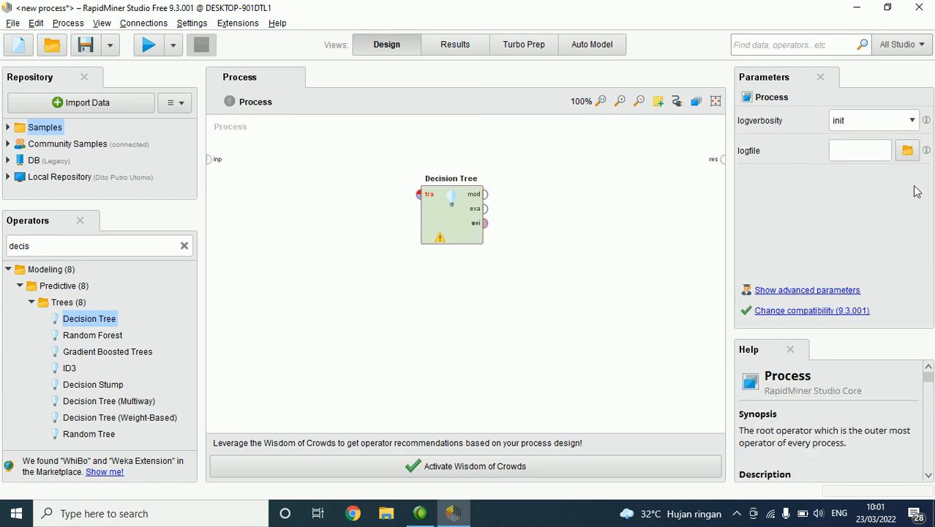
# Step: Try turning off pruning and prepruning for the Decision Tree, look at its maximal depth, and delete the operator
pyautogui.click(454, 216)
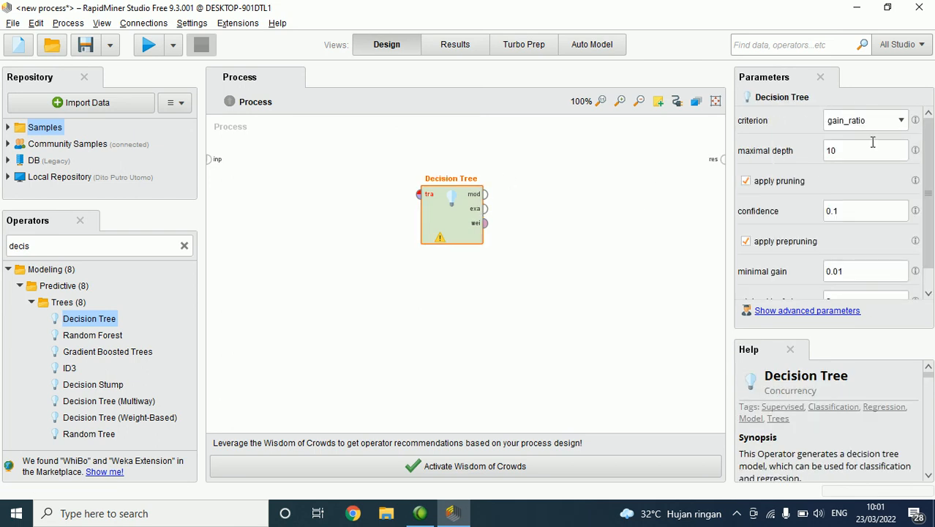
pyautogui.click(793, 183)
pyautogui.click(796, 212)
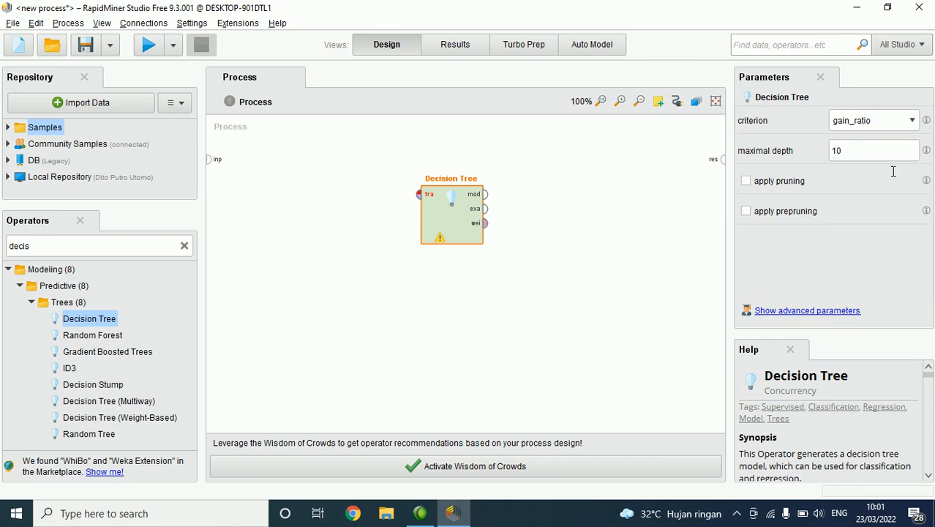
pyautogui.click(911, 152)
pyautogui.moveTo(878, 160); pyautogui.dragTo(786, 155)
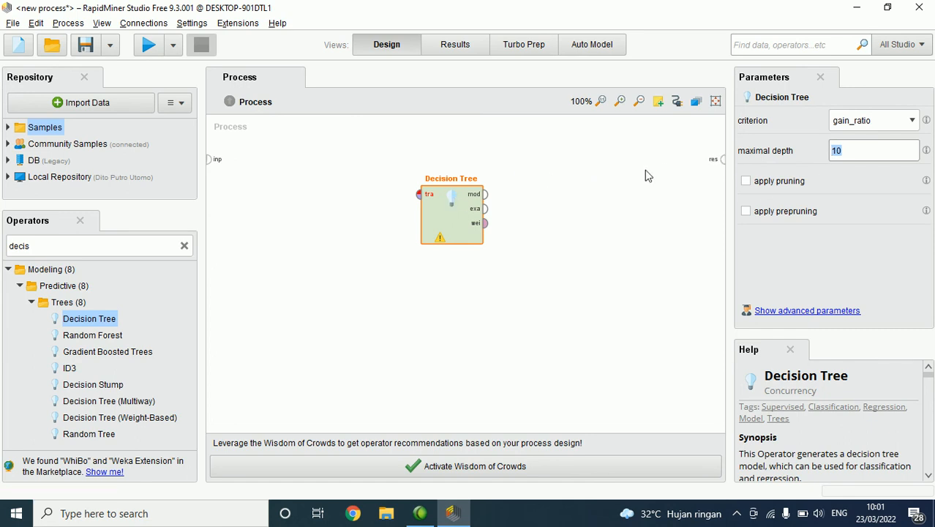
pyautogui.click(464, 220)
pyautogui.press('Delete')
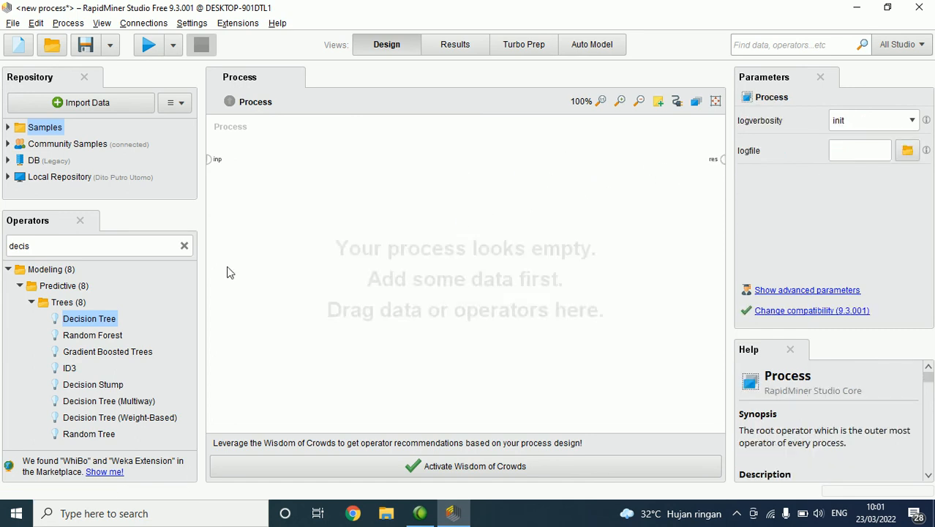
# Step: Search the operators for "read", add Read Excel to the process and connect its output to the result port
pyautogui.doubleClick(146, 246)
pyautogui.write('read')
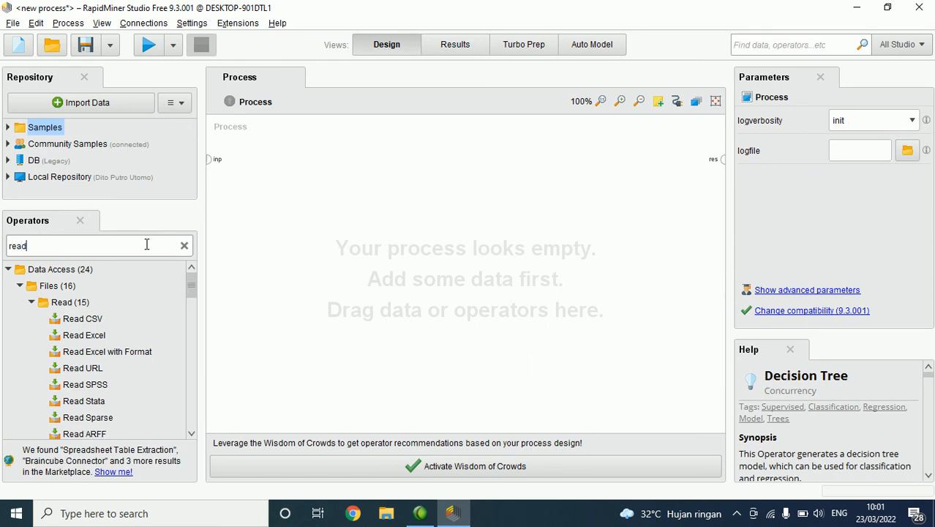
pyautogui.moveTo(67, 344); pyautogui.dragTo(307, 145)
pyautogui.click(393, 159)
pyautogui.click(721, 160)
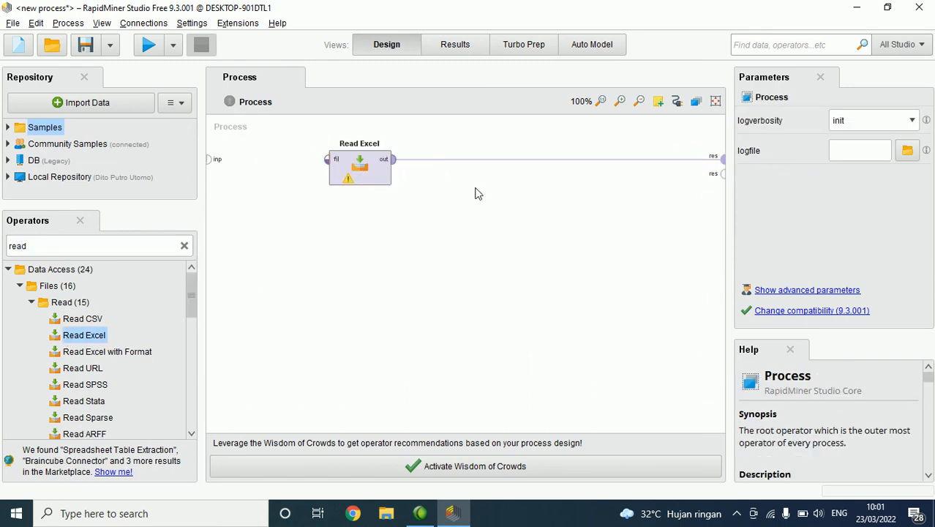
# Step: Configure Read Excel with the import wizard to load the first "Dataset Klasifikasi" workbook, ending in "Reduksi 1.xlsx", keeping the default cell selection and column formats
pyautogui.click(347, 168)
pyautogui.click(790, 120)
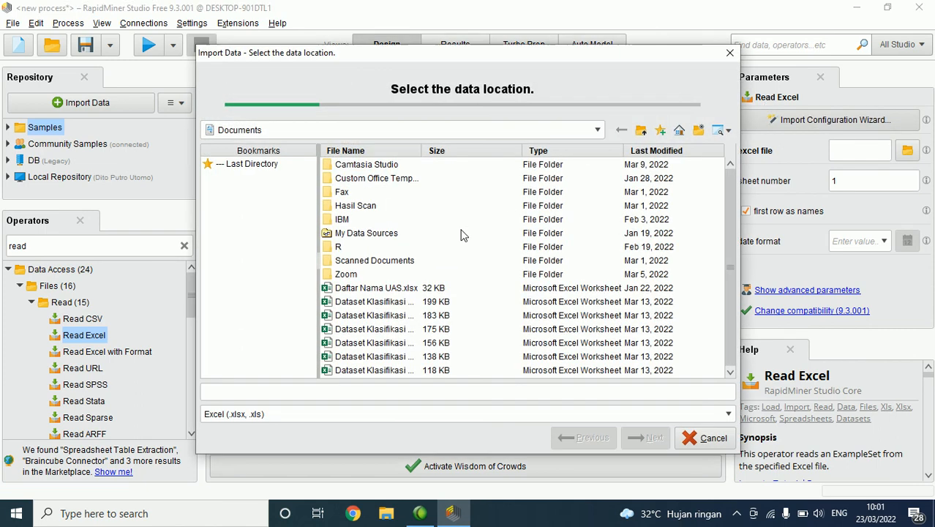
pyautogui.click(382, 303)
pyautogui.click(654, 440)
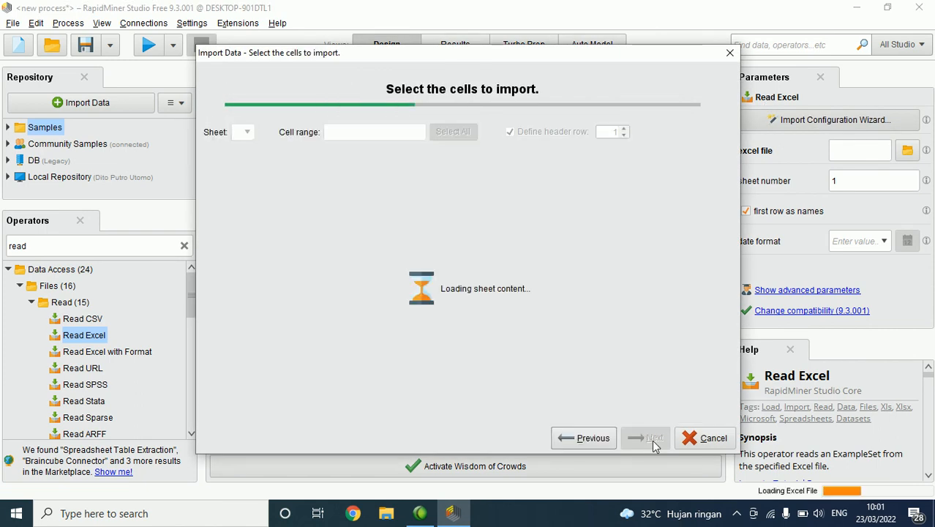
pyautogui.click(653, 442)
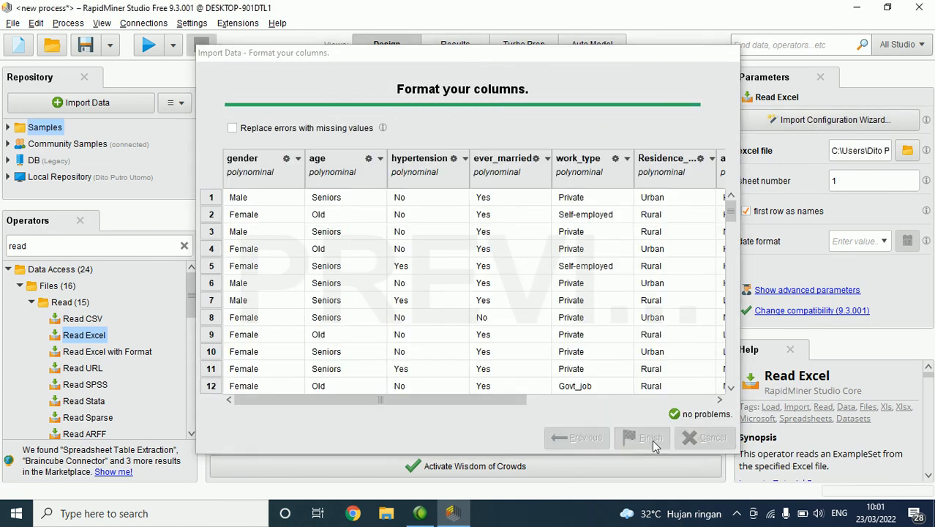
pyautogui.click(653, 442)
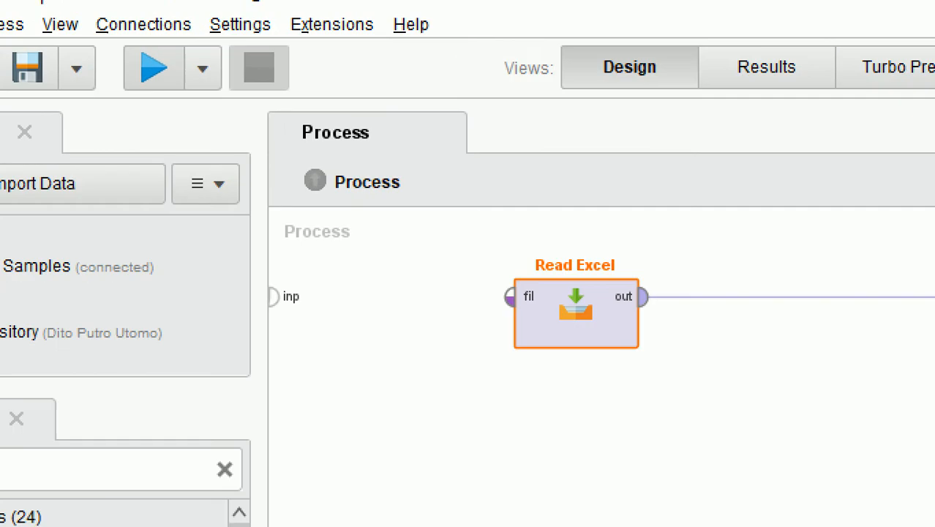
# Step: Run the process and look through the rows of the Read Excel example set in the results
pyautogui.click(136, 64)
pyautogui.moveTo(169, 53)
pyautogui.mouseDown()
pyautogui.moveTo(229, 160)
pyautogui.moveTo(162, 20)
pyautogui.moveTo(154, 77)
pyautogui.mouseUp()
pyautogui.press('Escape')
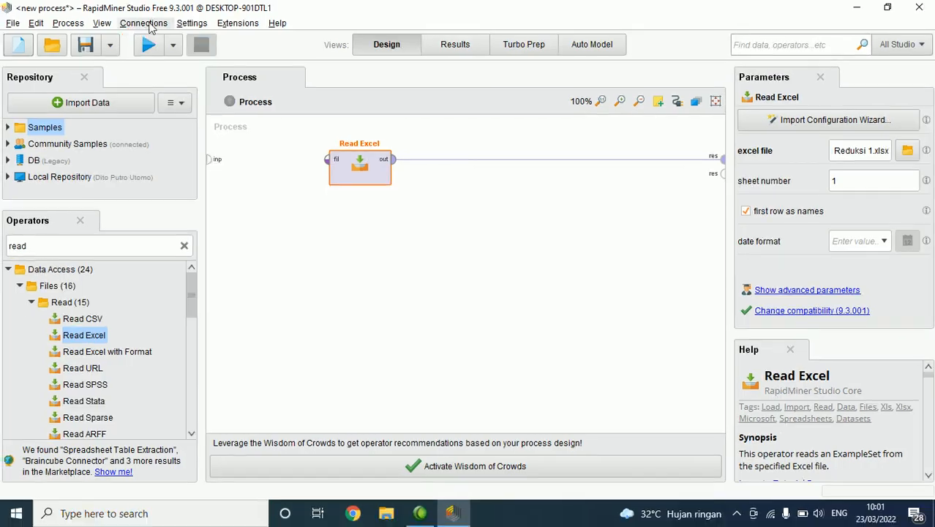
pyautogui.click(141, 47)
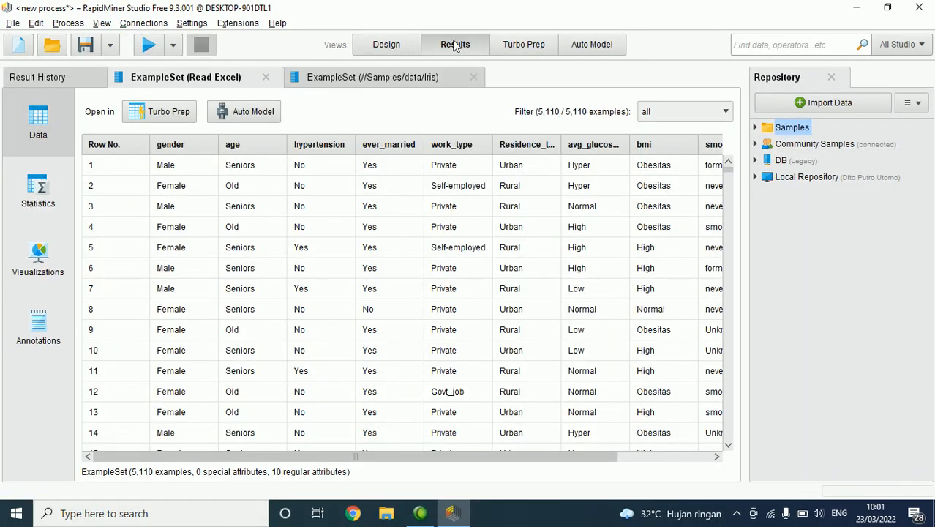
pyautogui.click(390, 45)
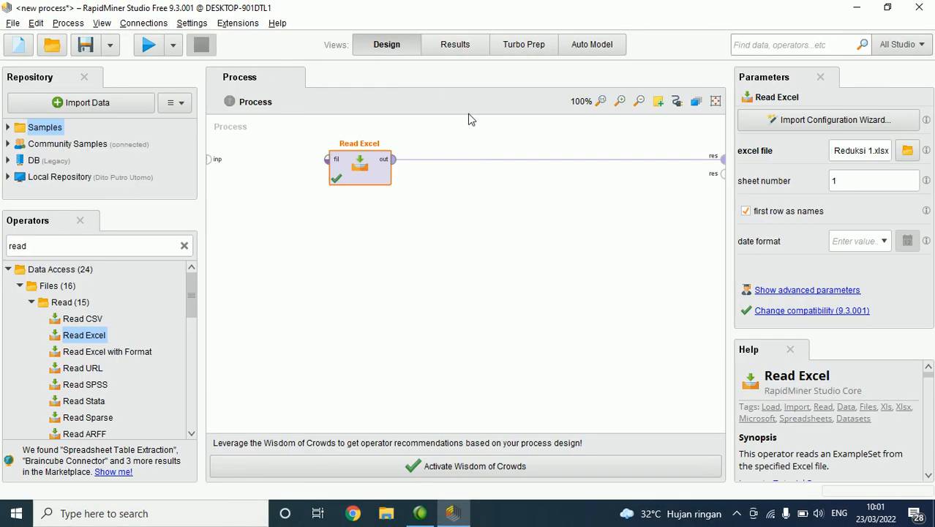
pyautogui.click(455, 43)
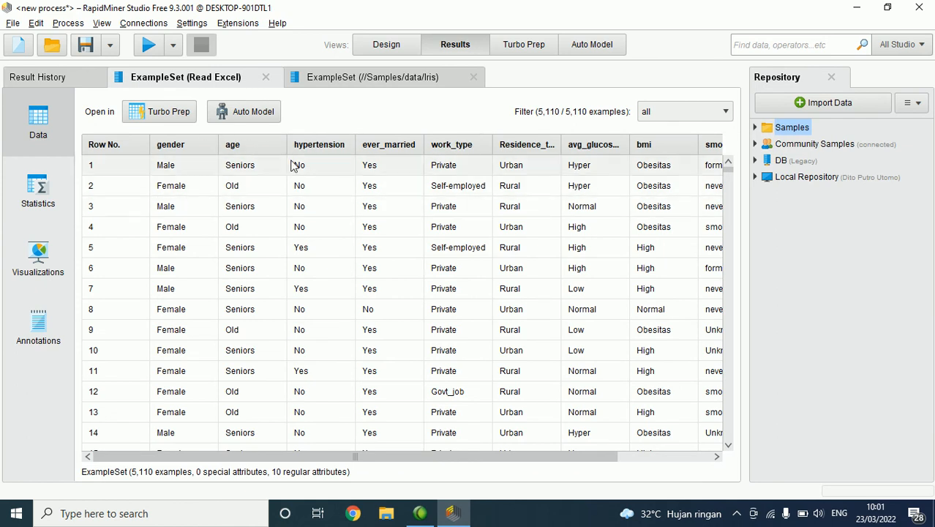
pyautogui.scroll(-2, 589, 177)
pyautogui.scroll(-2, 589, 177)
pyautogui.scroll(2, 590, 177)
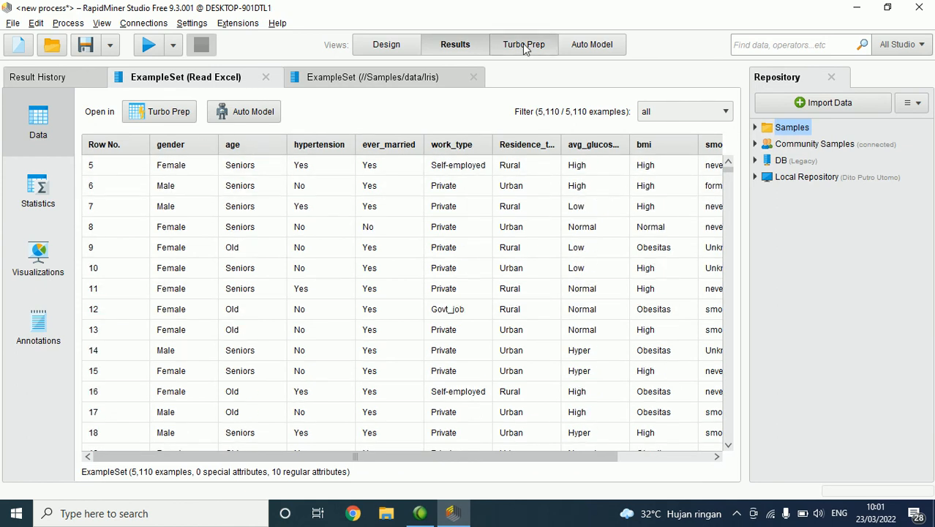
# Step: Look at the Turbo Prep and Auto Model views, and return to the results
pyautogui.click(525, 46)
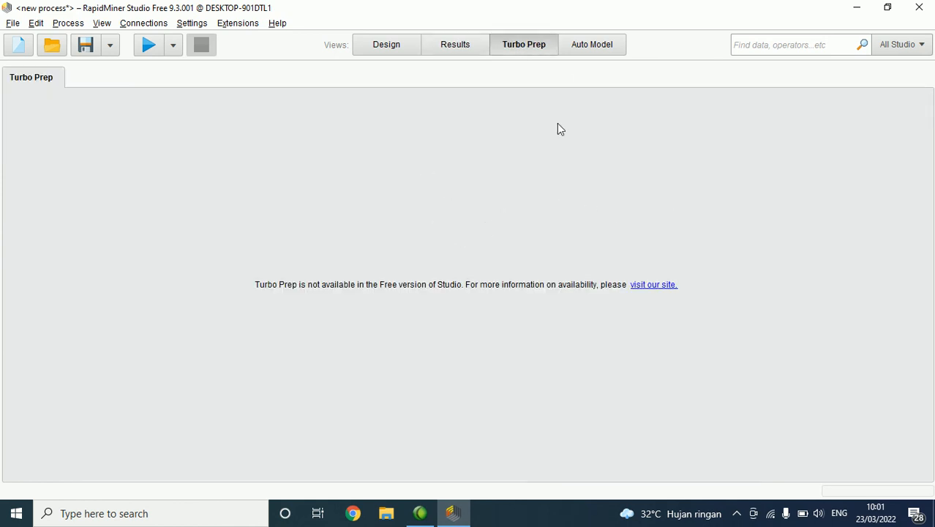
pyautogui.click(592, 45)
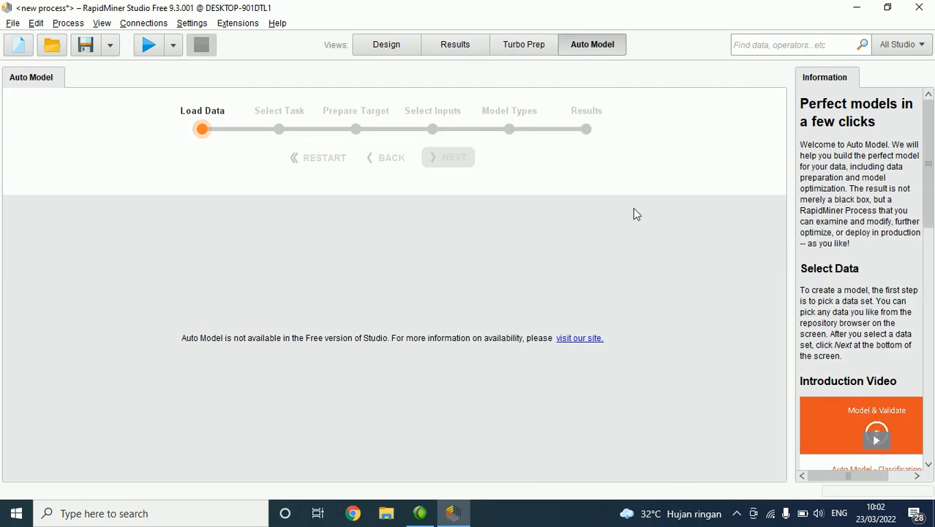
pyautogui.click(460, 46)
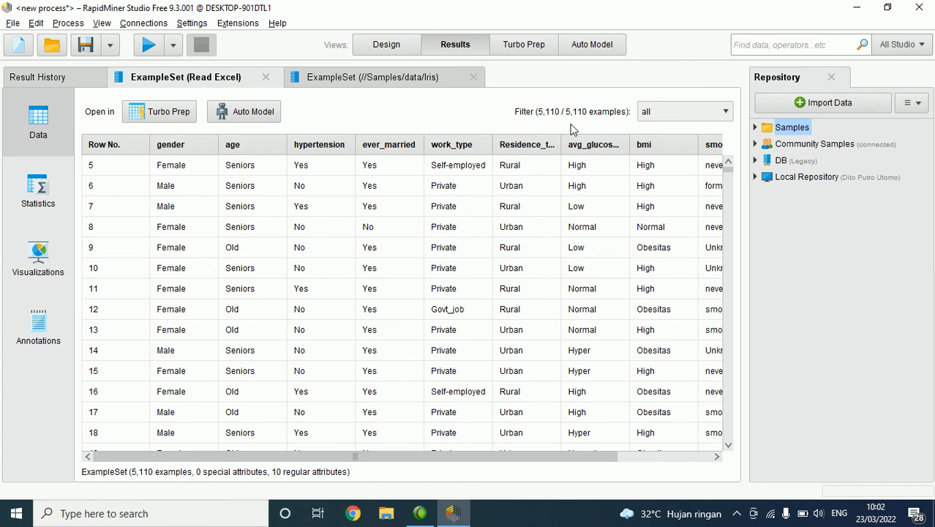
pyautogui.moveTo(387, 16)
pyautogui.mouseDown()
pyautogui.moveTo(356, 73)
pyautogui.moveTo(675, 55)
pyautogui.moveTo(414, 21)
pyautogui.mouseUp()
# Step: Return to the process design, disconnect Read Excel from the result port and delete the operator
pyautogui.click(386, 44)
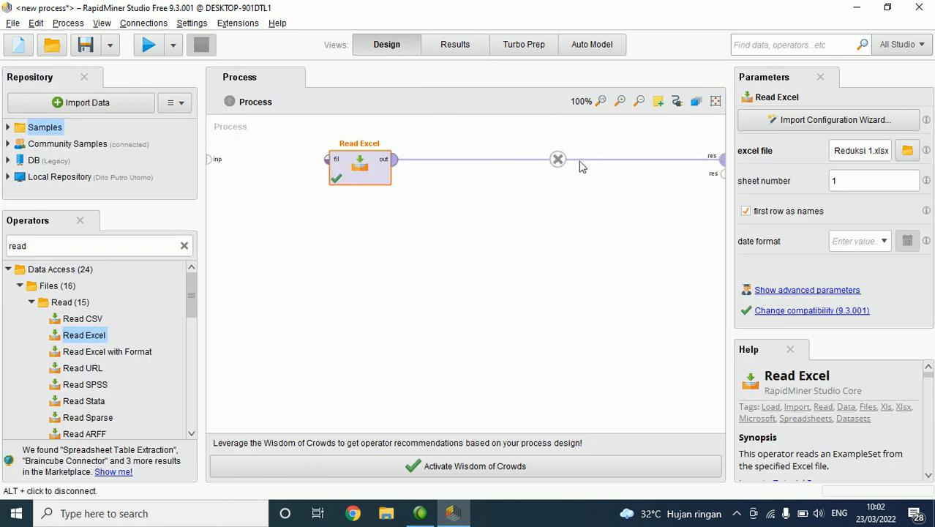
pyautogui.click(559, 159)
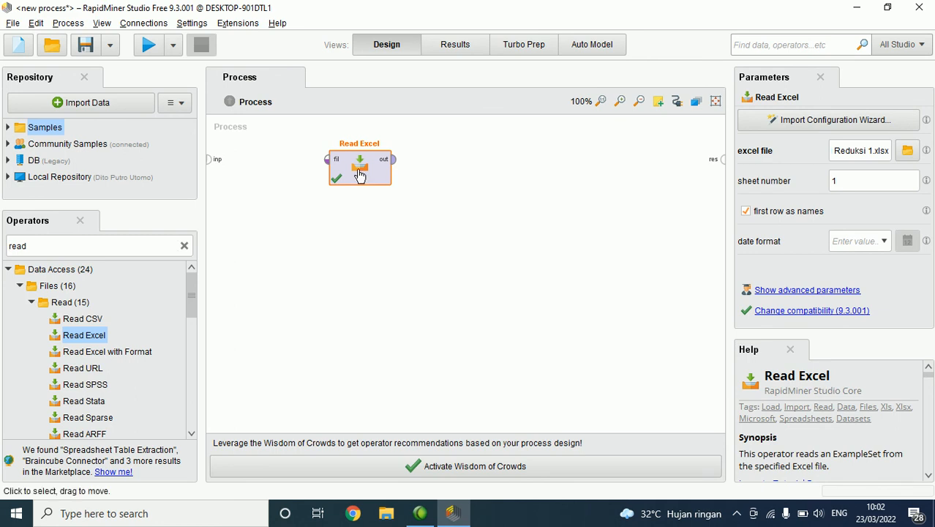
pyautogui.press('Delete')
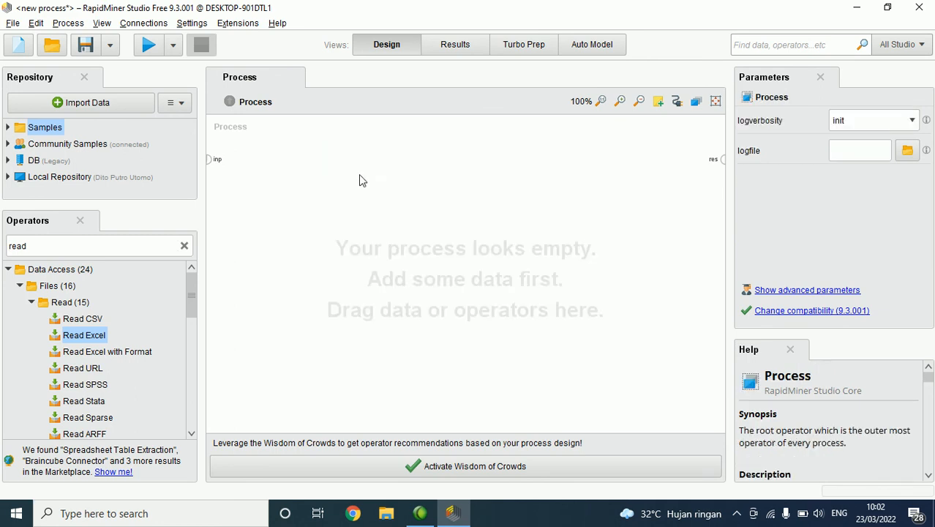
# Step: Clear the operator search and collapse the Files and Data Access folders in the operator list
pyautogui.click(184, 246)
pyautogui.click(21, 286)
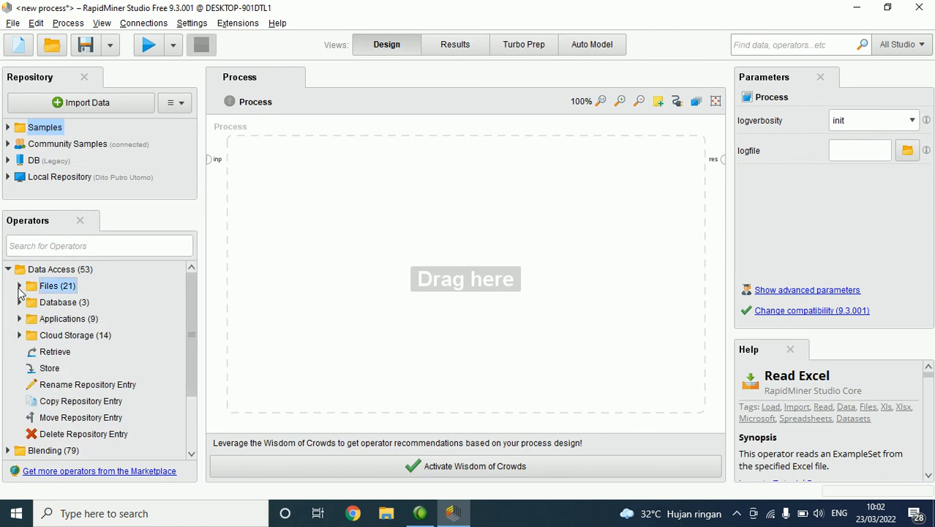
pyautogui.click(8, 270)
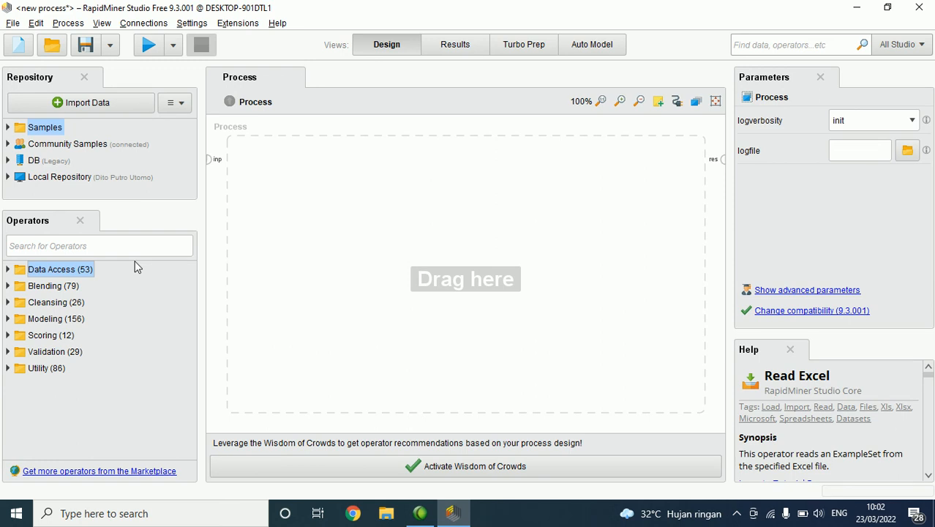
pyautogui.click(123, 248)
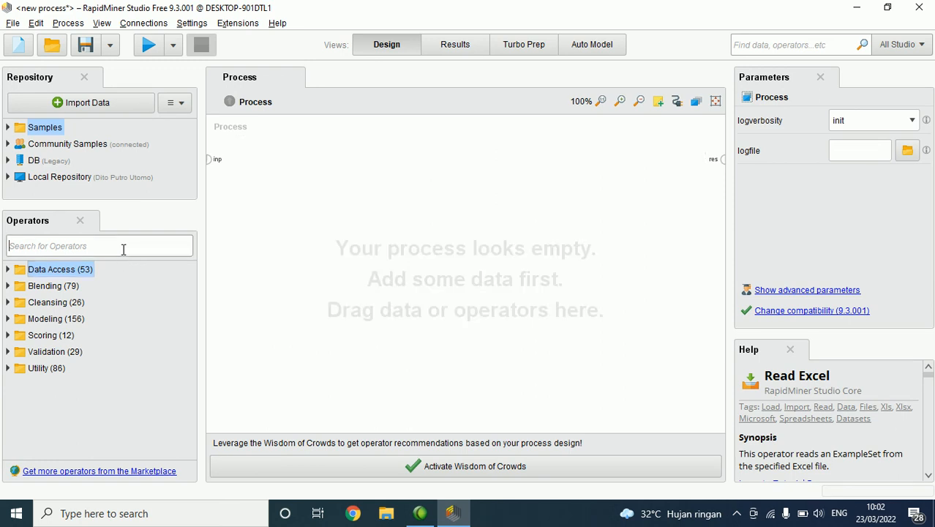